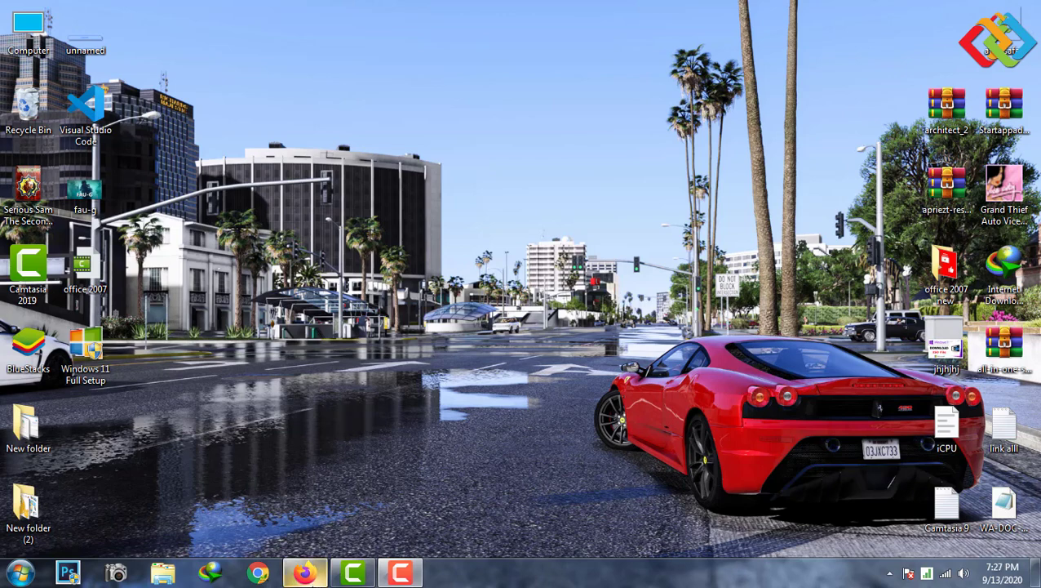
- In Firefox, search Google for 'jankari seekho' by picking the suggestion after typing 'jankari s'
left_click(313, 577)
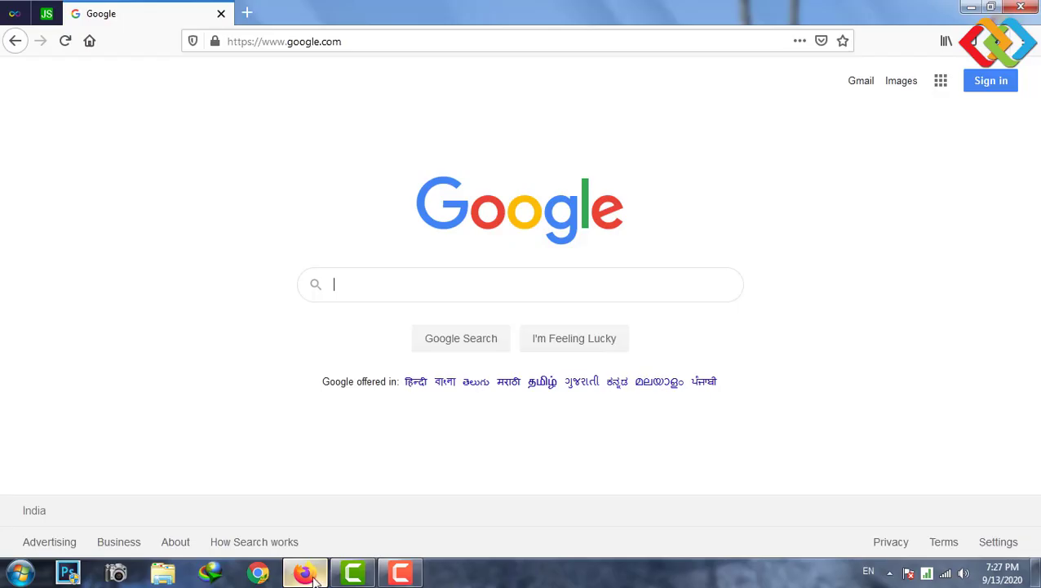
left_click(414, 272)
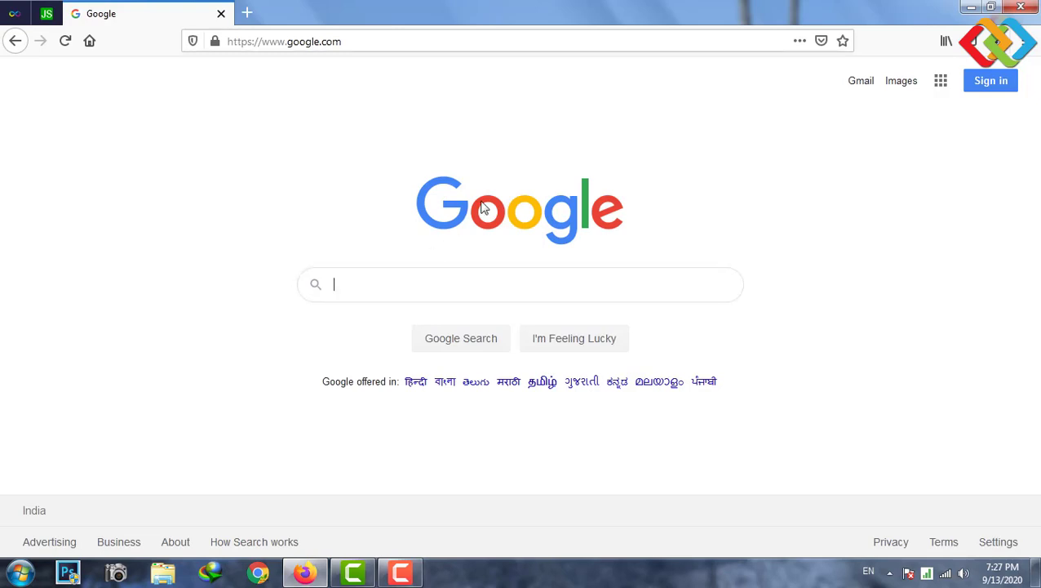
type("ja")
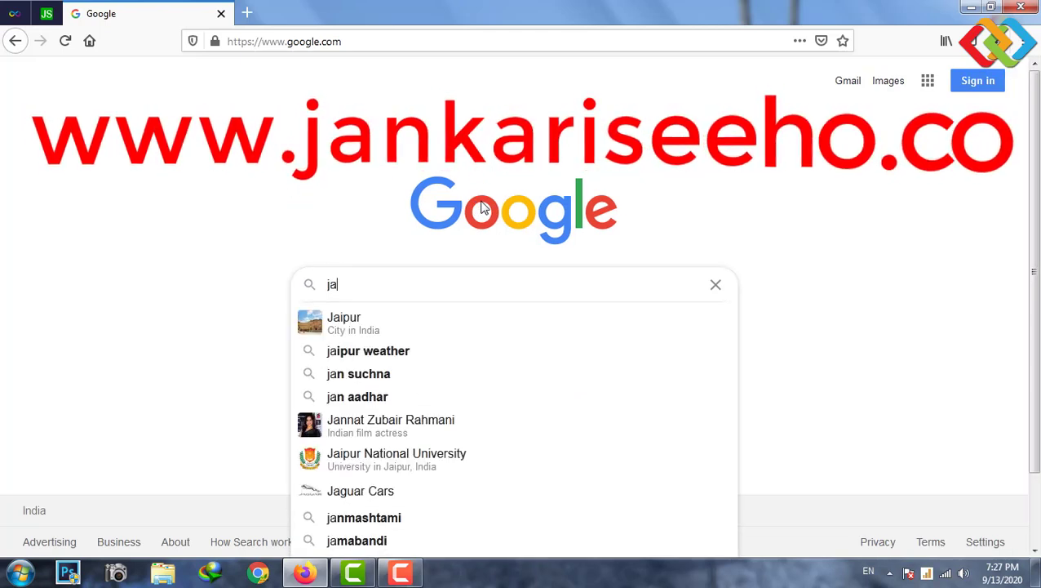
type("nka")
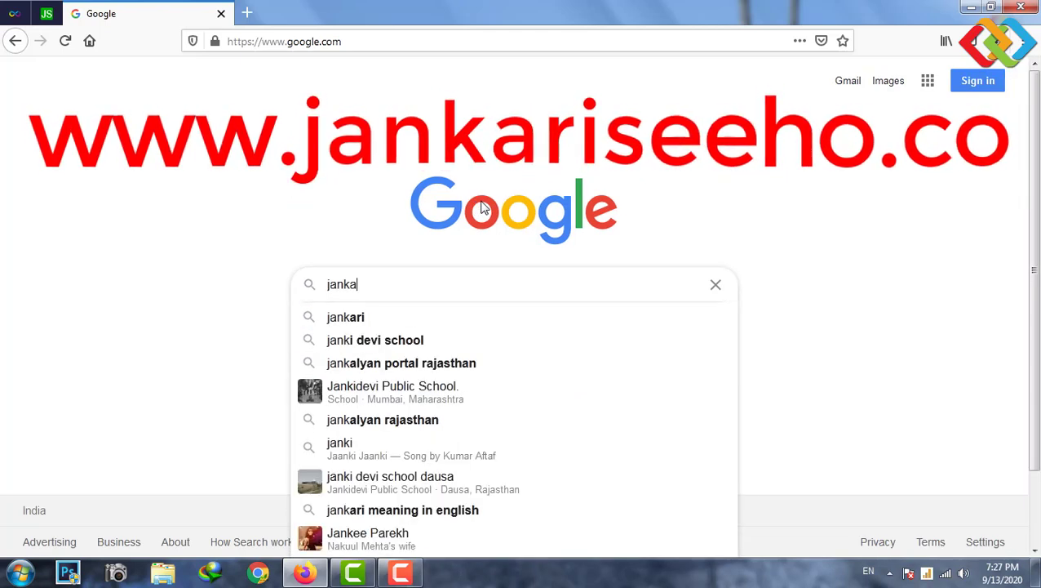
type("ri s")
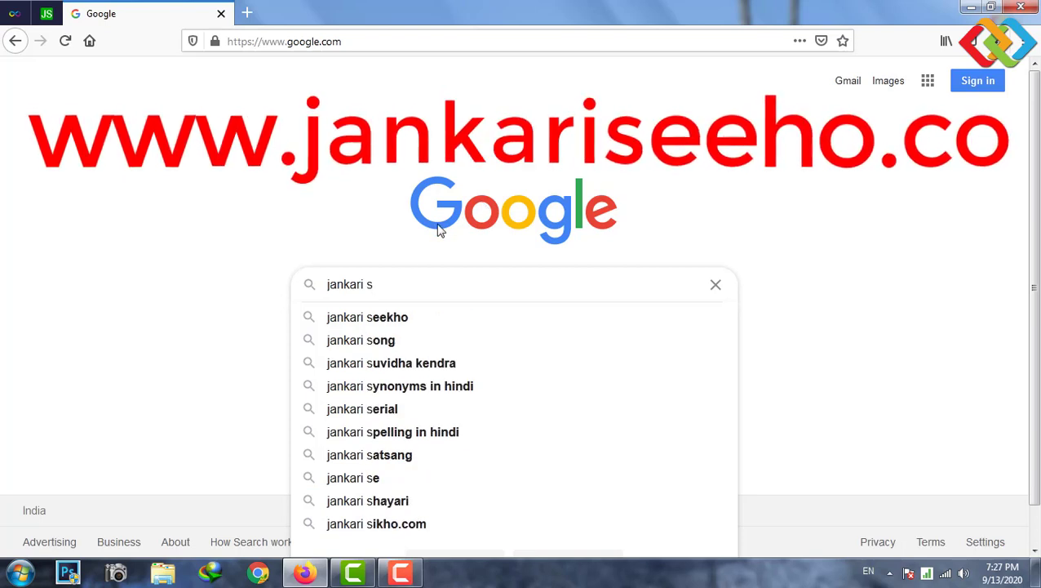
left_click(403, 319)
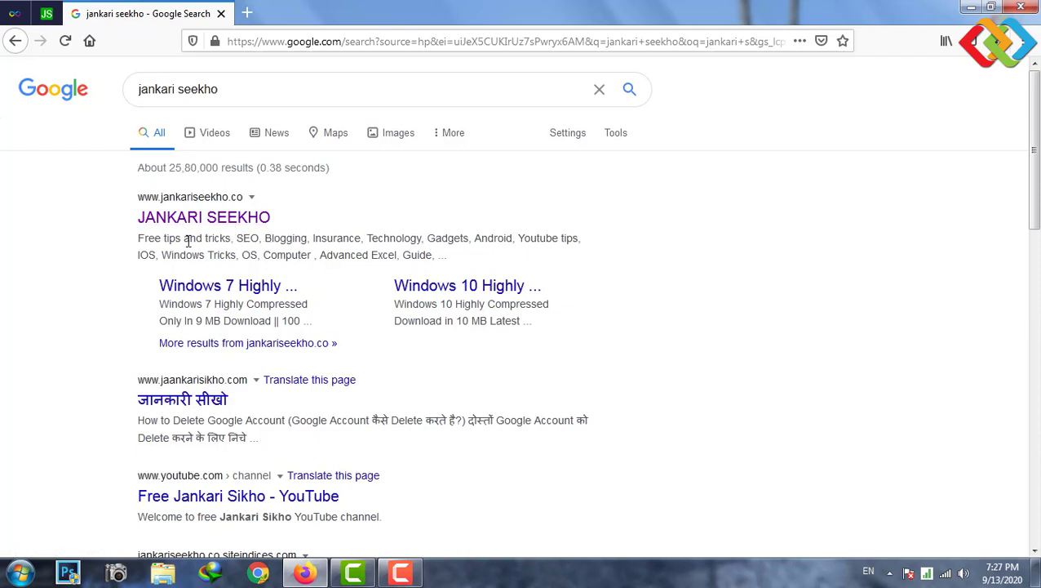
mouse_move(122, 174)
left_mouse_down()
mouse_move(191, 320)
mouse_move(270, 372)
mouse_move(641, 359)
mouse_move(630, 361)
left_mouse_up()
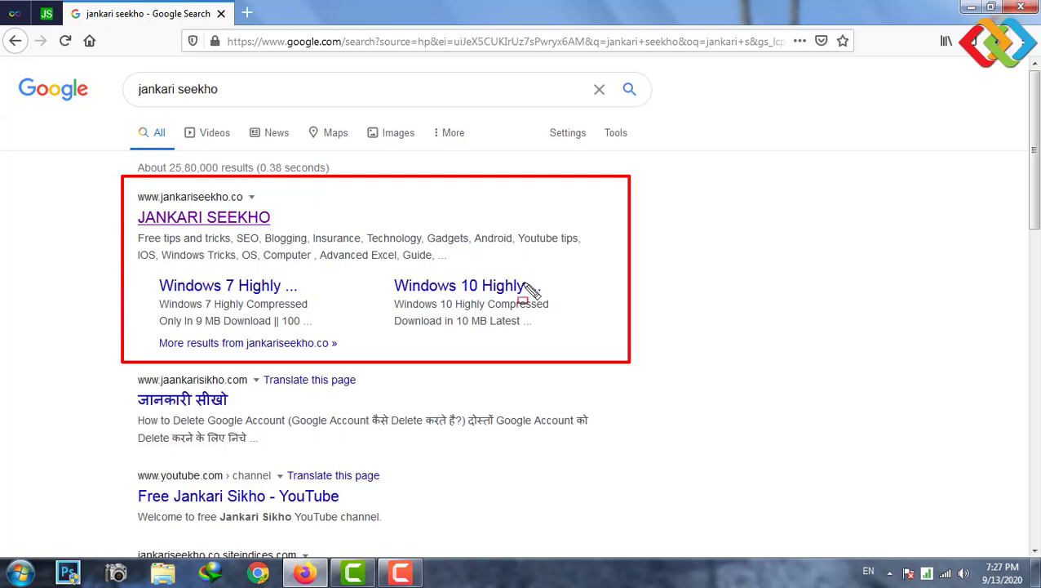
- Open the JANKARI SEEKHO site from the results and scroll through its homepage
left_click(195, 222)
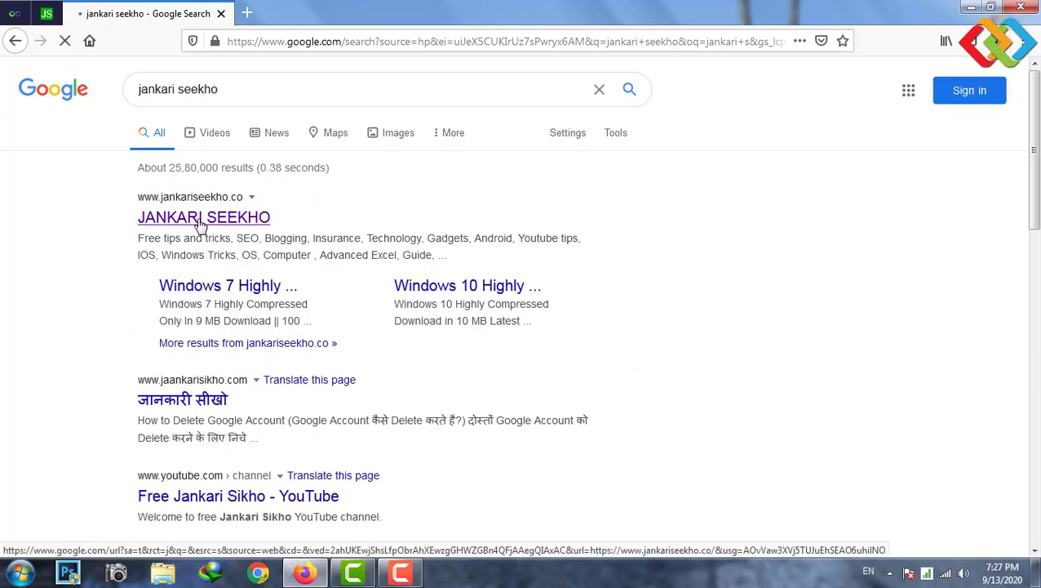
scroll(201, 163, "down", 6)
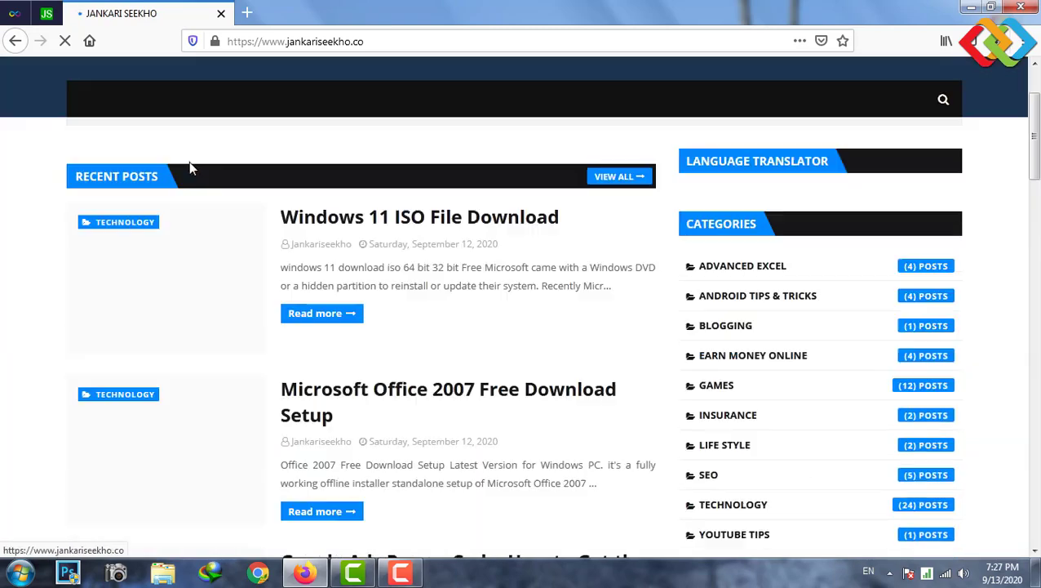
scroll(343, 188, "down", 5)
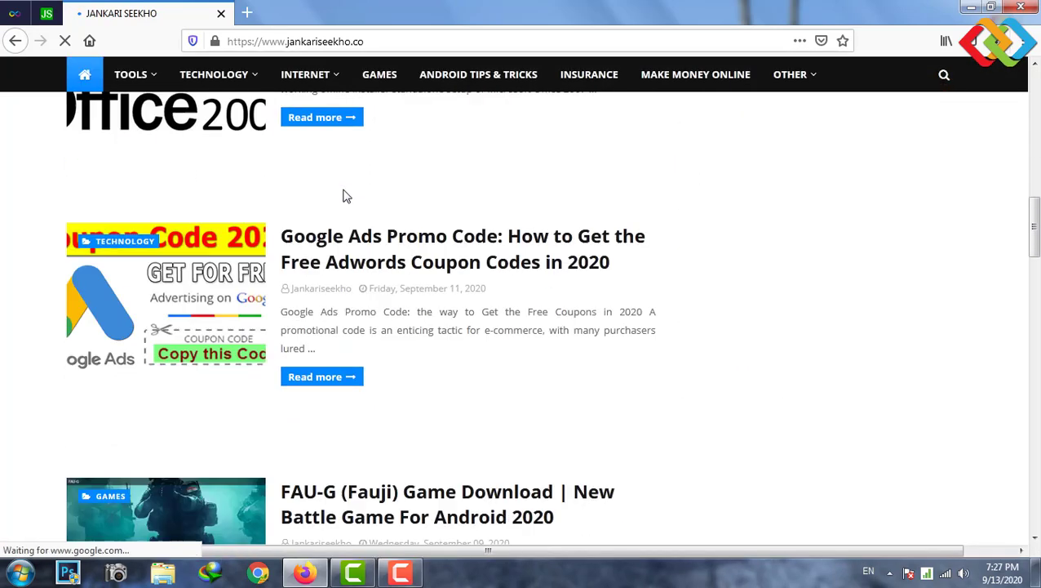
scroll(346, 183, "down", 6)
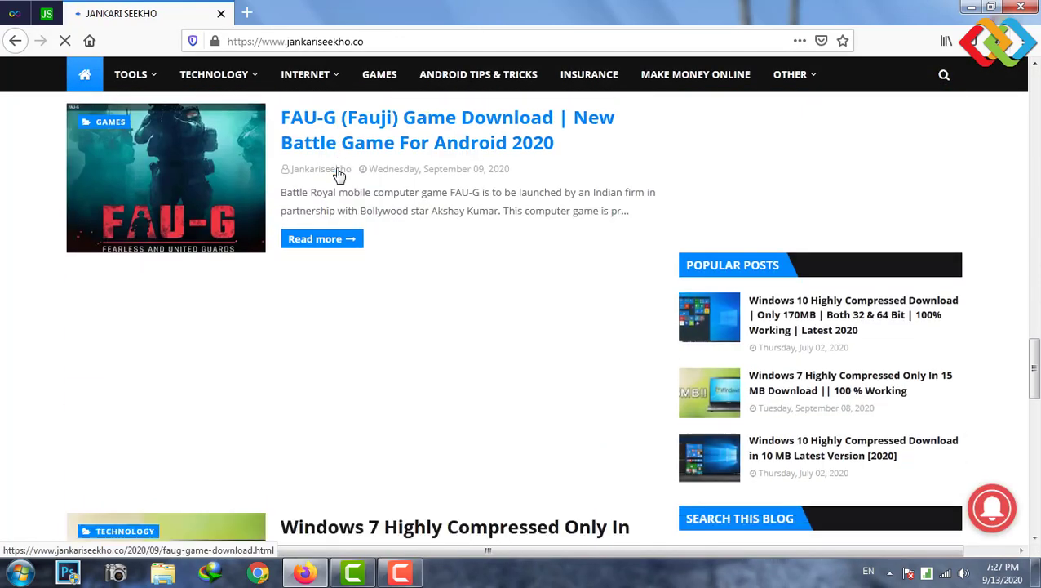
scroll(532, 225, "down", 5)
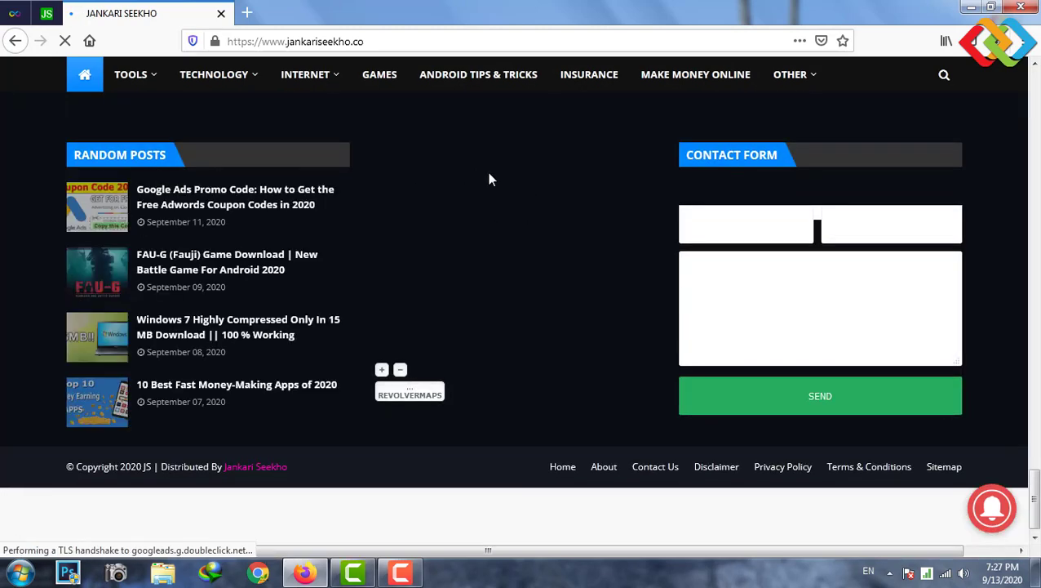
left_click_drag(1036, 478, 1037, 506)
scroll(698, 204, "up", 5)
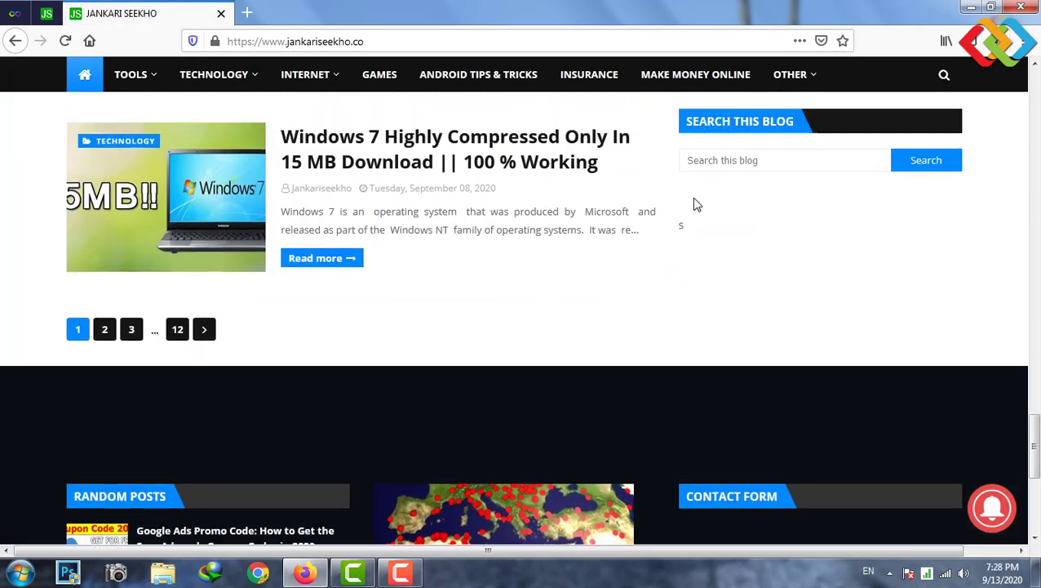
scroll(569, 268, "up", 4)
scroll(543, 250, "up", 15)
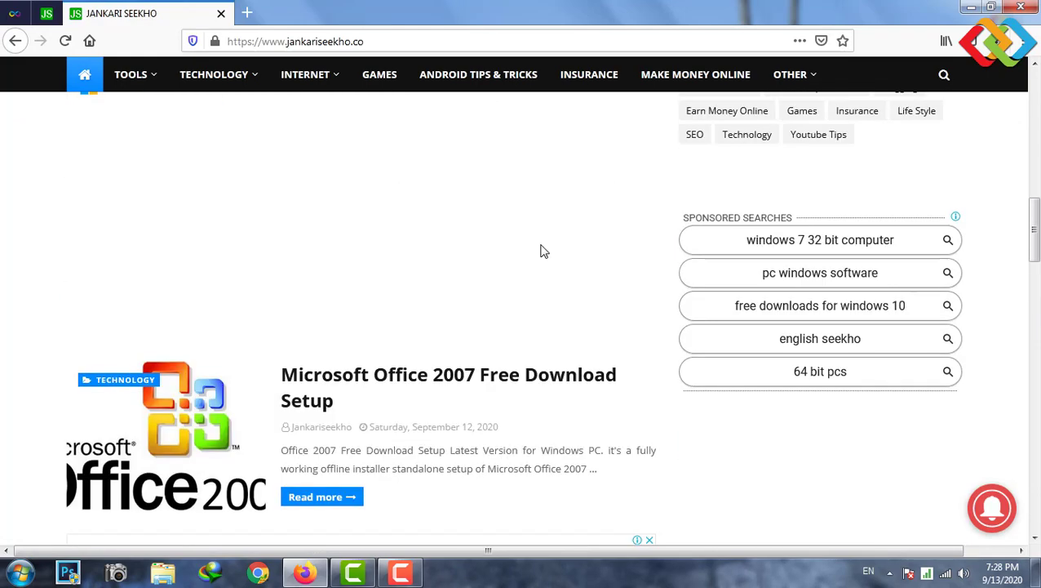
scroll(583, 233, "up", 2)
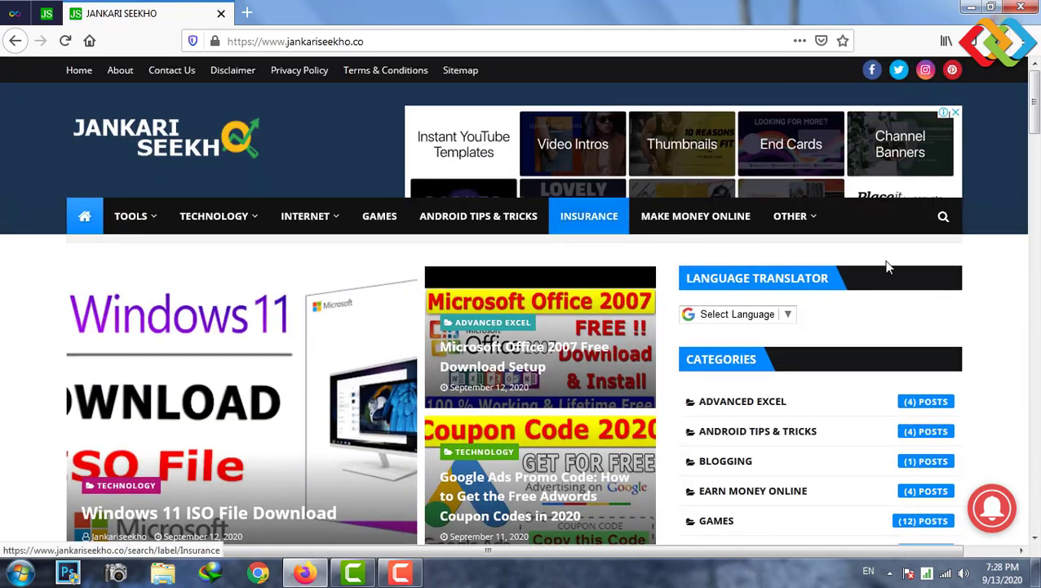
- Open the 'Windows 11 ISO File Download' post from the homepage
left_click(944, 218)
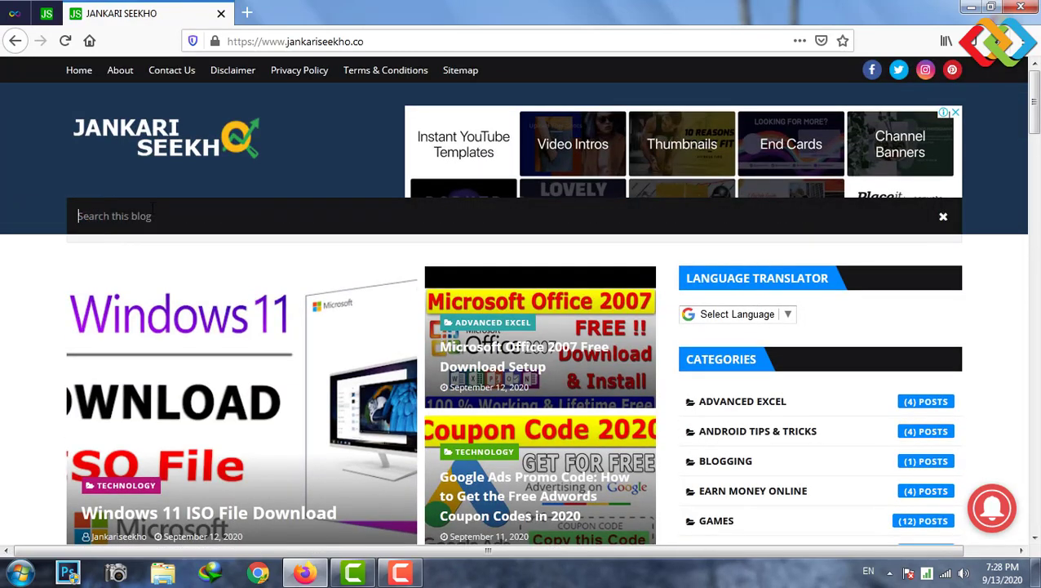
left_click(947, 219)
scroll(32, 318, "down", 2)
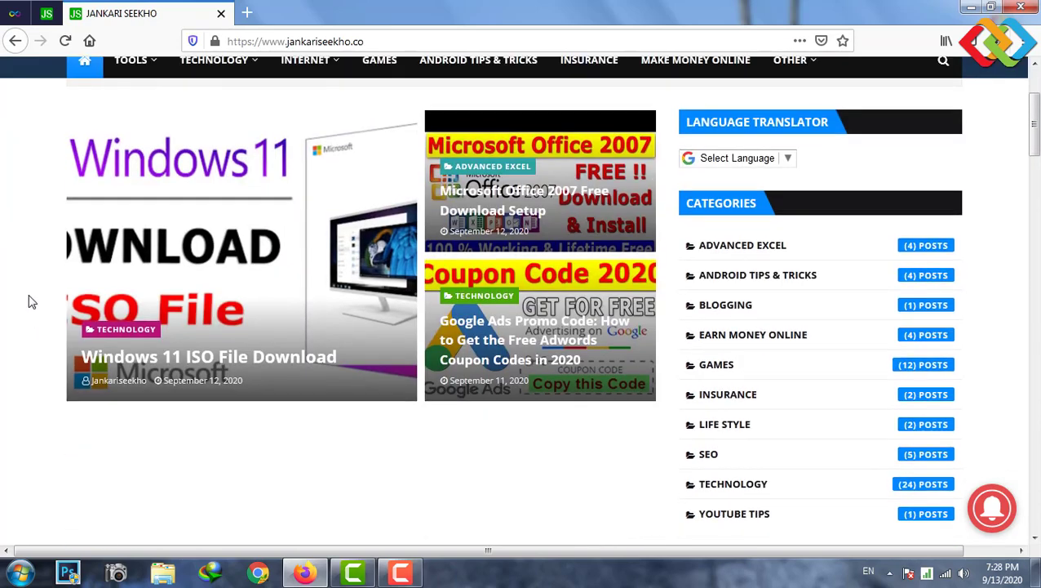
scroll(244, 272, "down", 7)
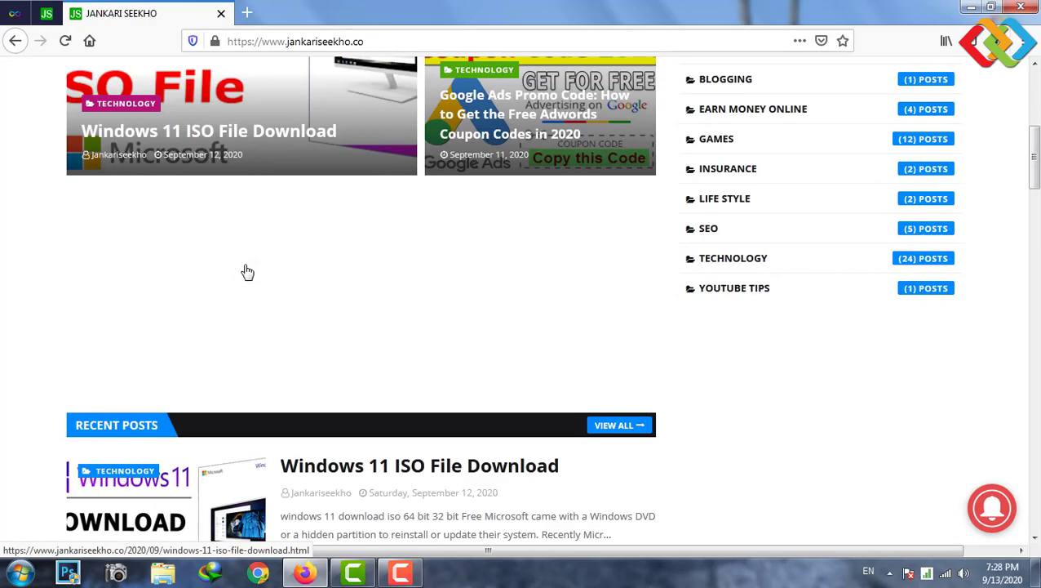
scroll(386, 131, "up", 1)
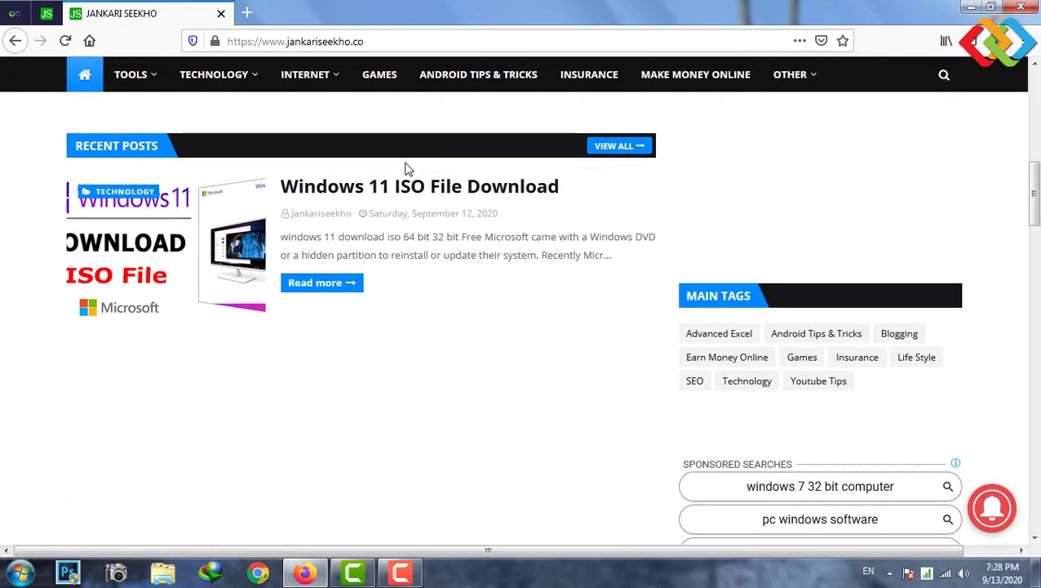
left_click(405, 199)
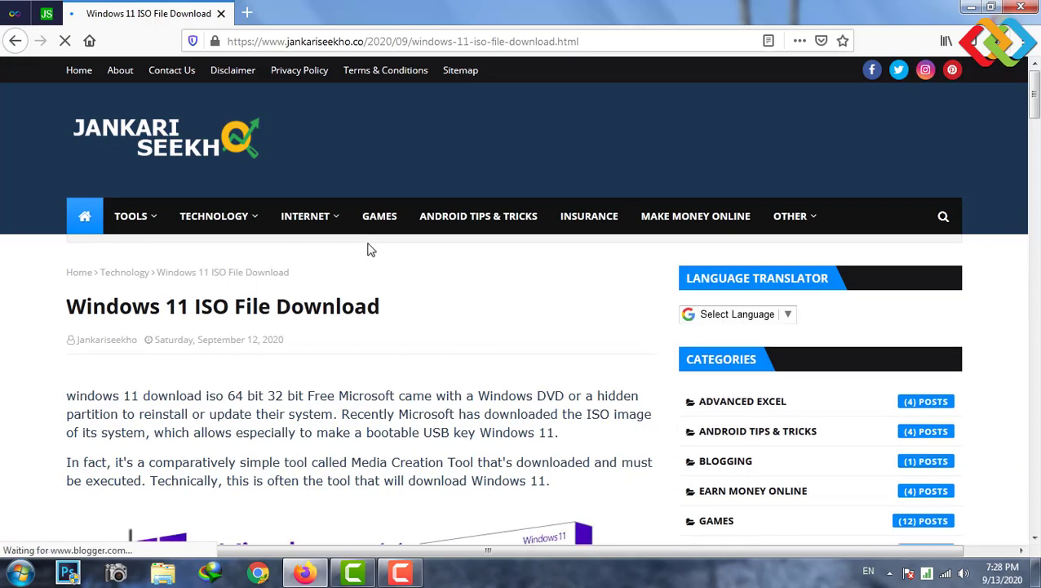
- Scroll through the opening part of the Windows 11 ISO article
scroll(374, 245, "down", 5)
scroll(432, 233, "down", 4)
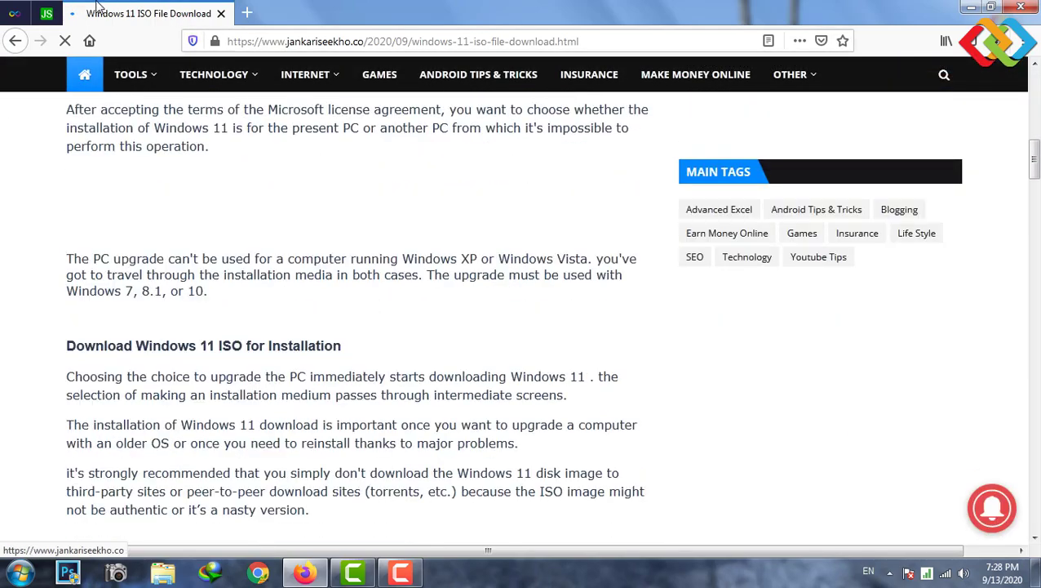
left_click(220, 13)
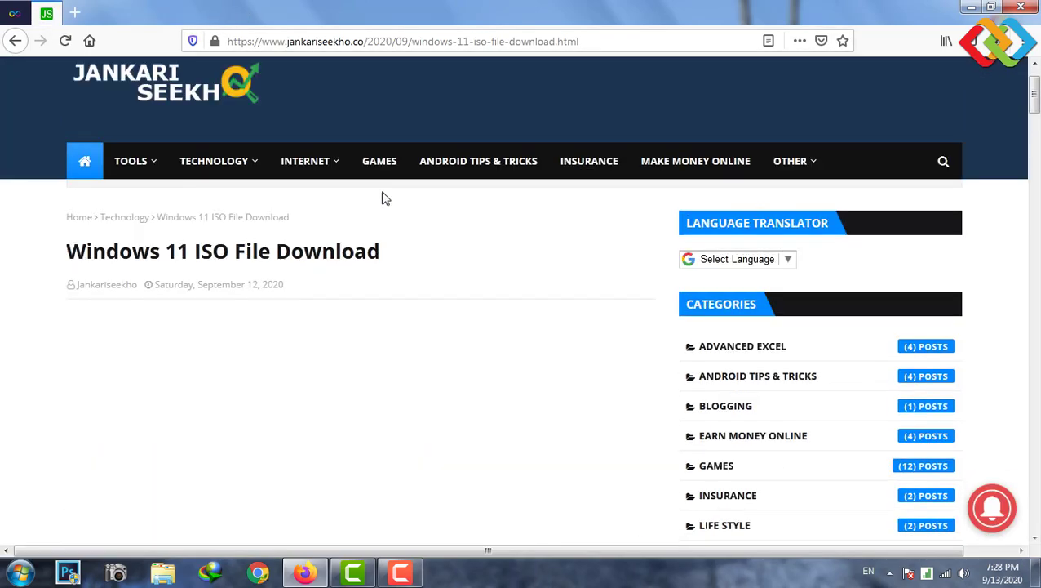
scroll(388, 200, "down", 6)
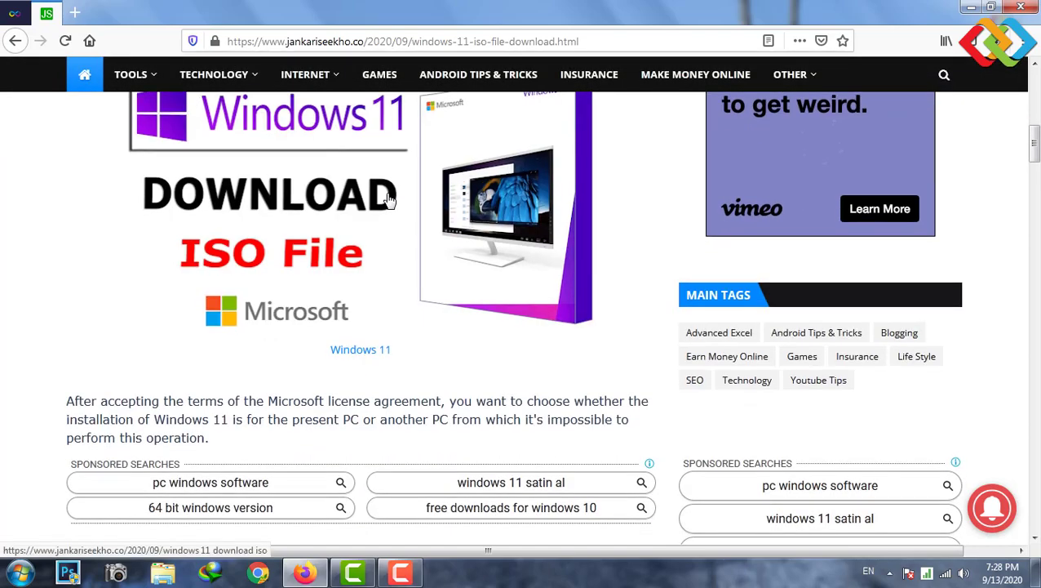
scroll(391, 200, "down", 3)
scroll(471, 260, "down", 10)
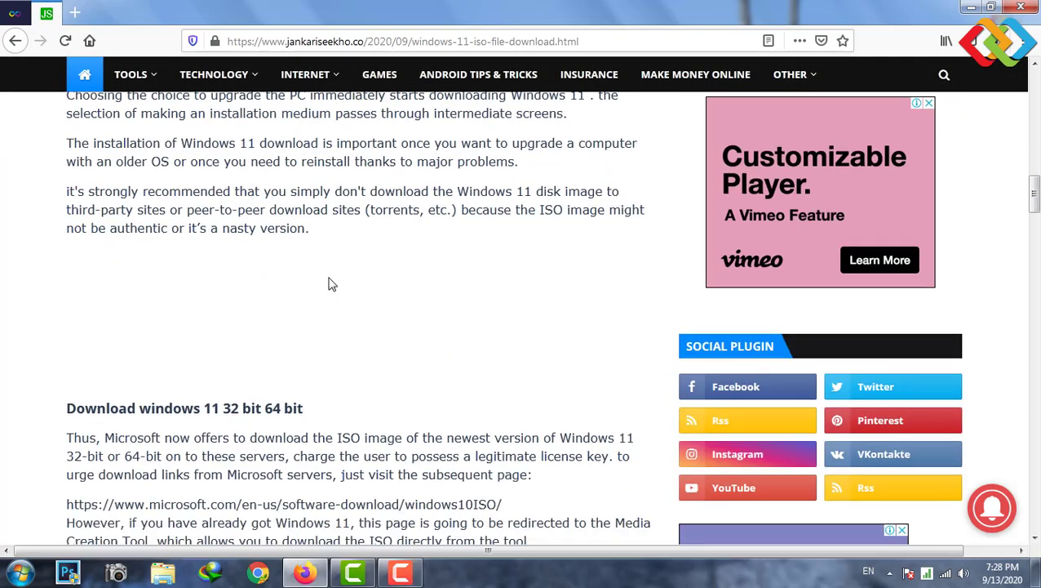
scroll(410, 261, "down", 3)
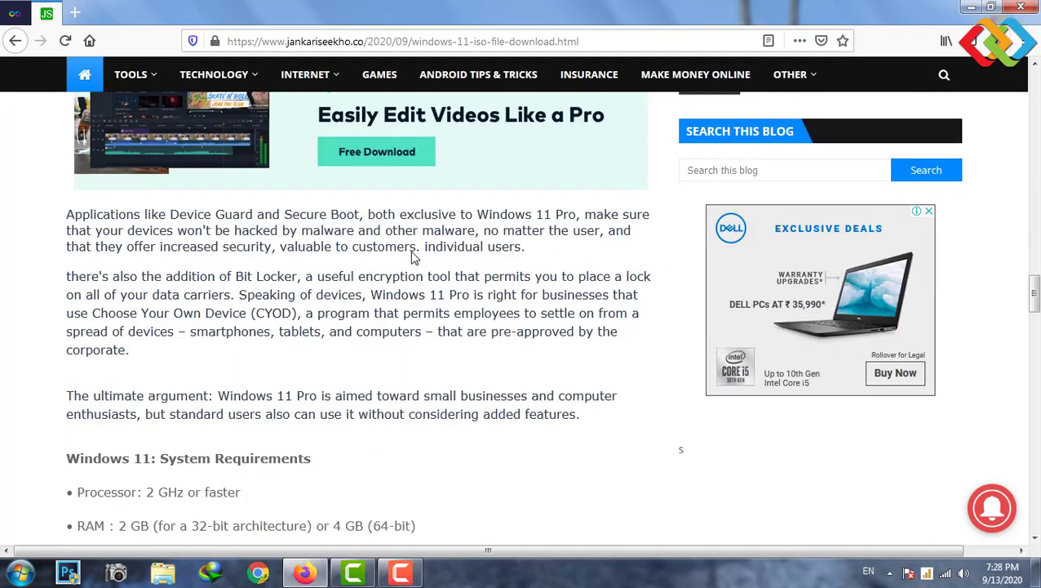
scroll(420, 237, "up", 15)
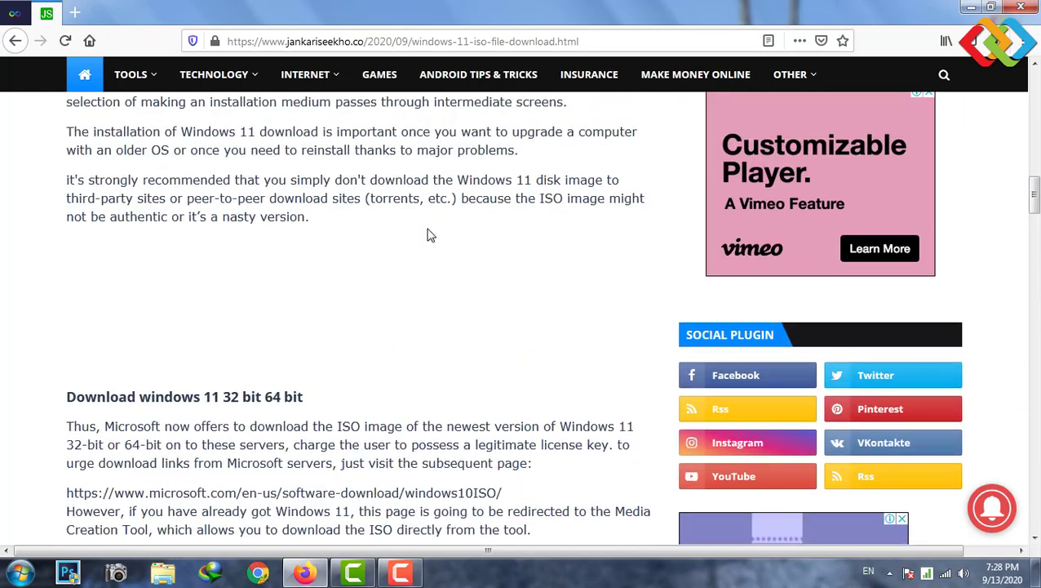
scroll(428, 237, "up", 5)
scroll(417, 258, "down", 3)
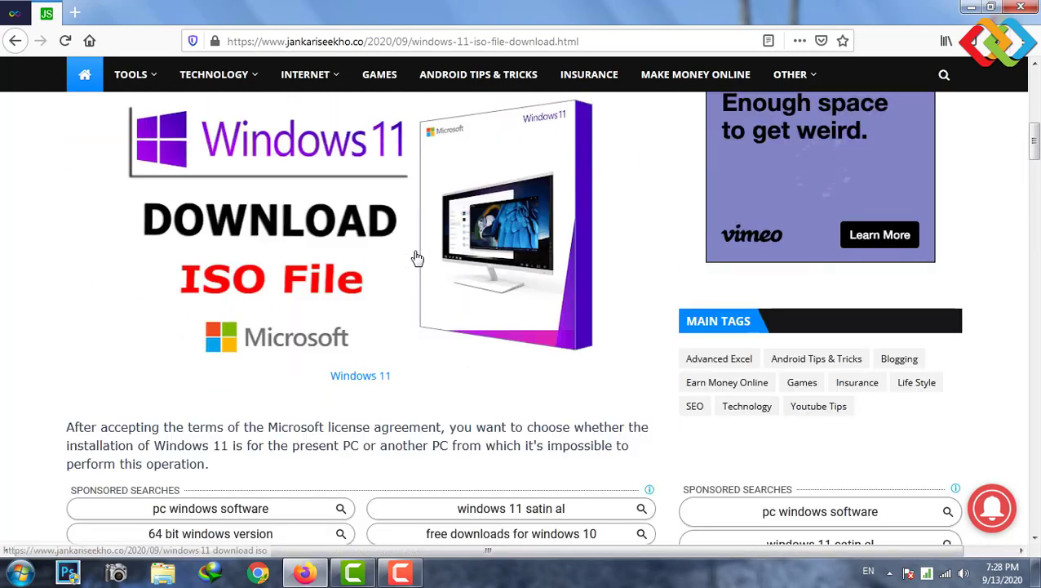
scroll(410, 261, "down", 3)
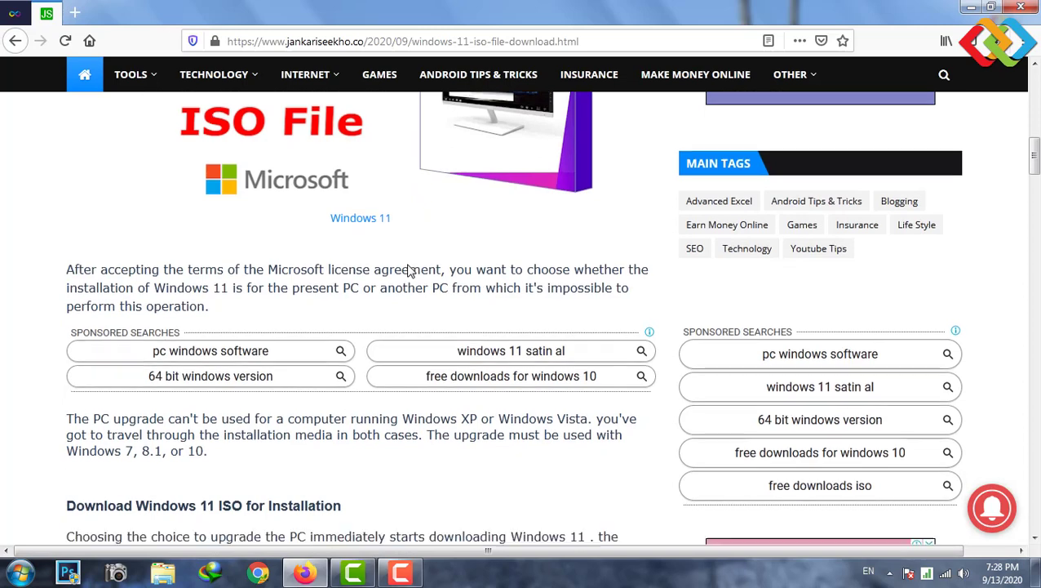
scroll(410, 277, "down", 1)
scroll(410, 284, "down", 1)
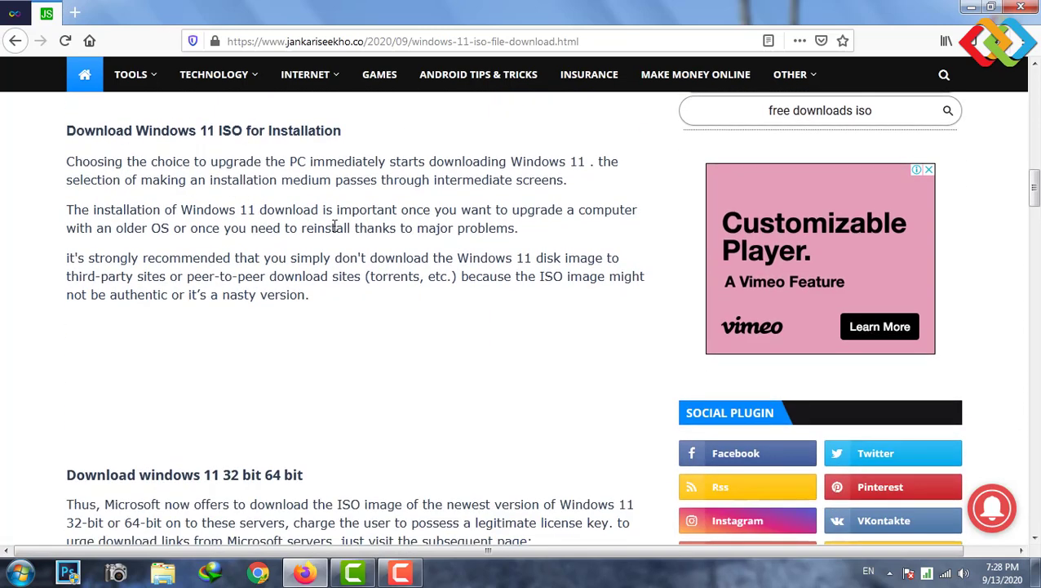
scroll(453, 274, "down", 1)
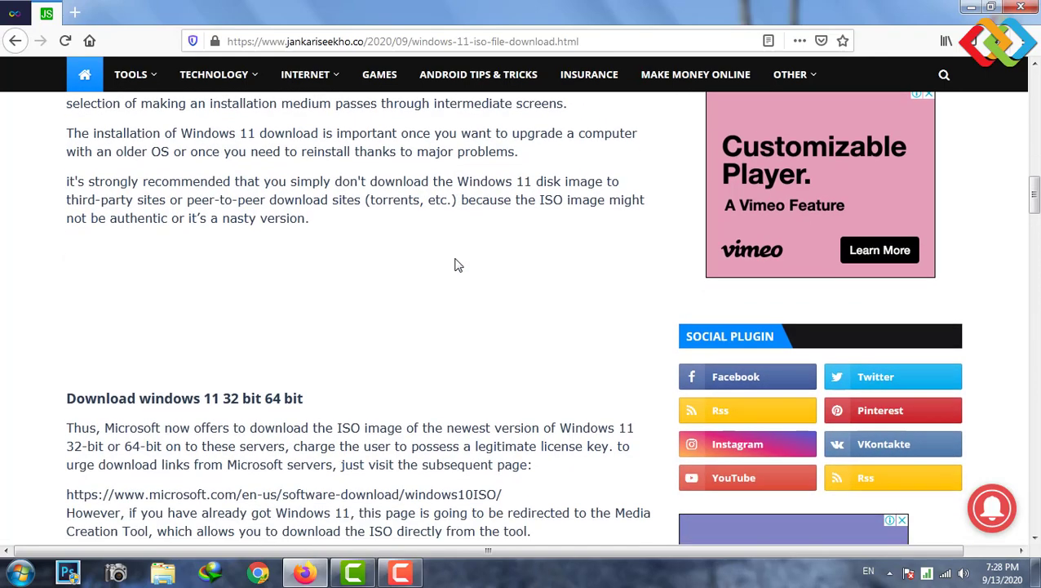
left_click(594, 204)
scroll(320, 260, "down", 4)
scroll(158, 212, "up", 2)
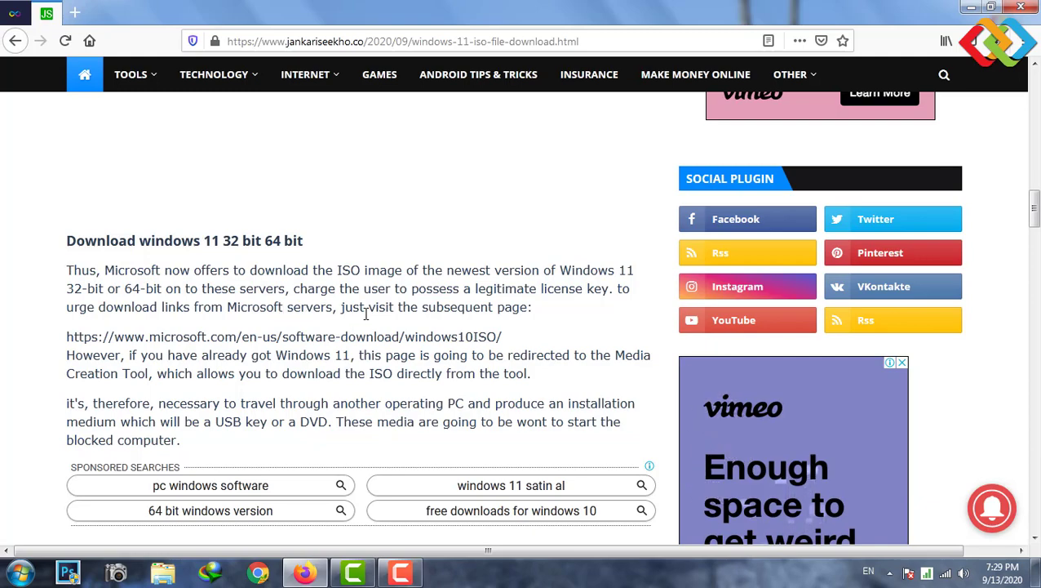
- Highlight the article's System Requirements section with a red outline
scroll(395, 325, "down", 6)
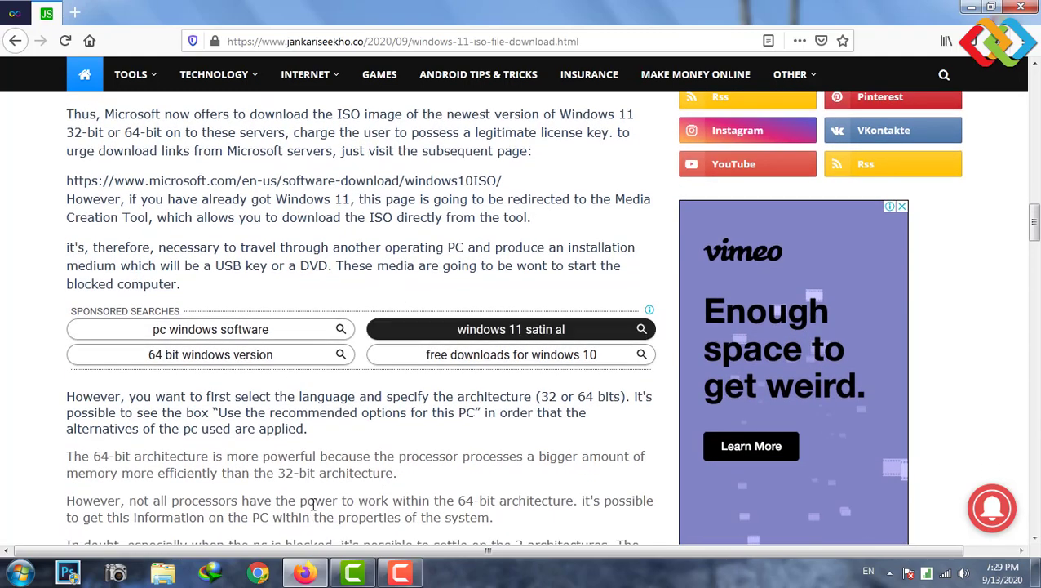
scroll(343, 308, "down", 2)
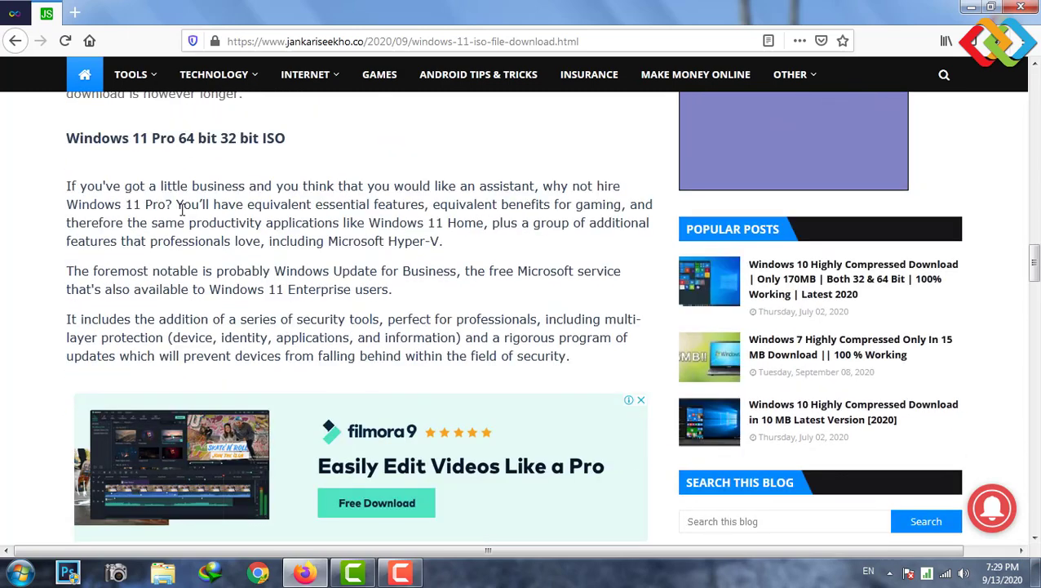
left_click_drag(69, 185, 439, 313)
left_click(490, 343)
scroll(487, 344, "down", 6)
scroll(283, 341, "down", 1)
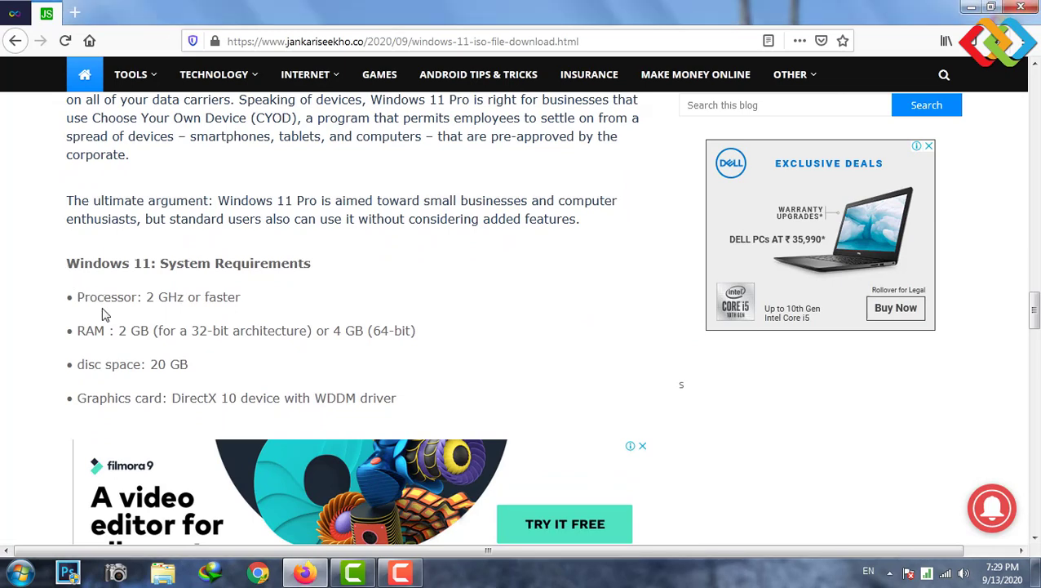
left_click_drag(57, 247, 467, 427)
key("Escape")
- Outline 'The future of Windows 11' section in red and scroll down to the download link
scroll(313, 336, "down", 2)
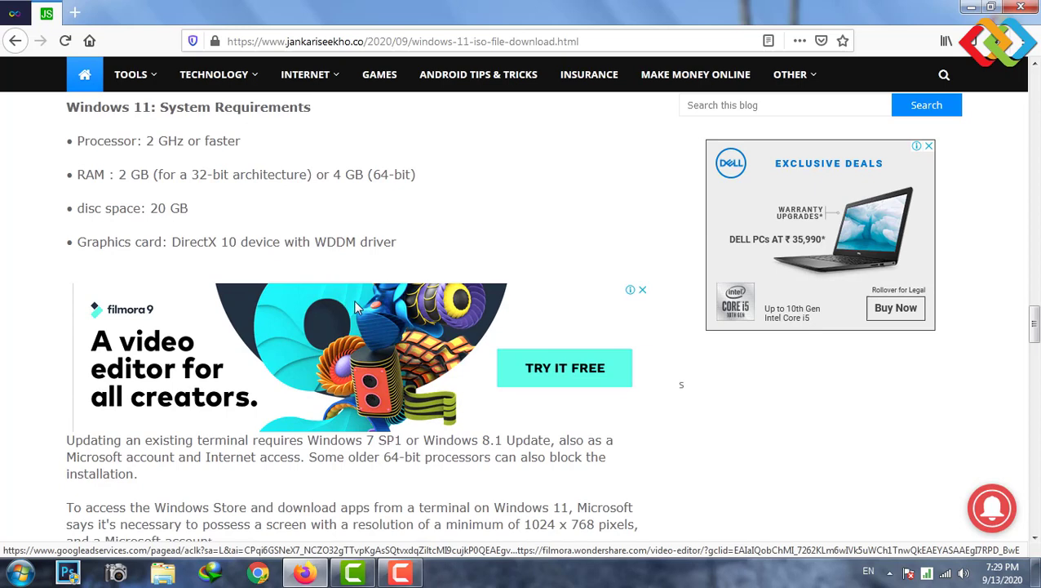
scroll(390, 478, "down", 3)
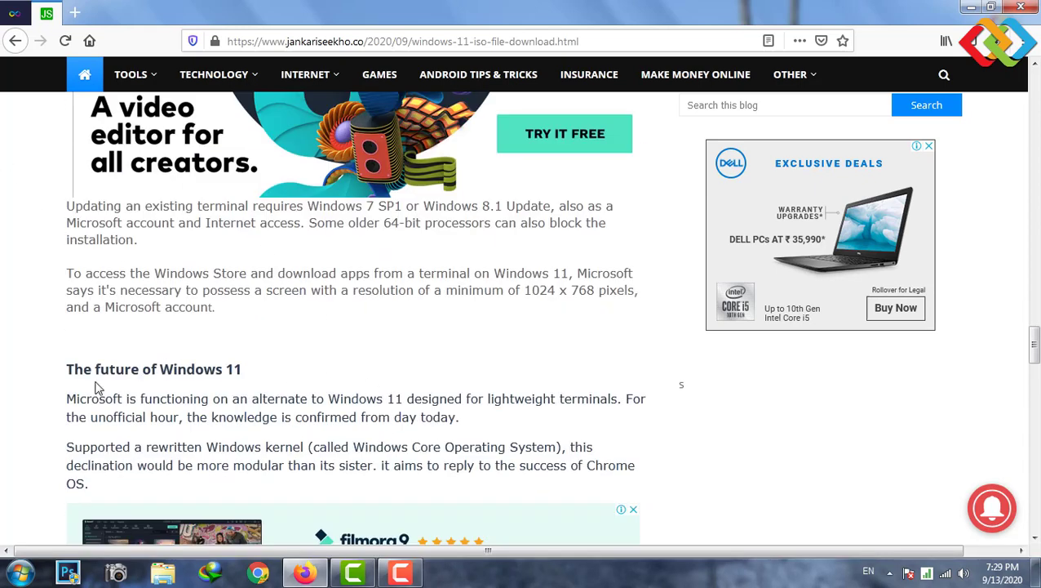
scroll(195, 357, "down", 1)
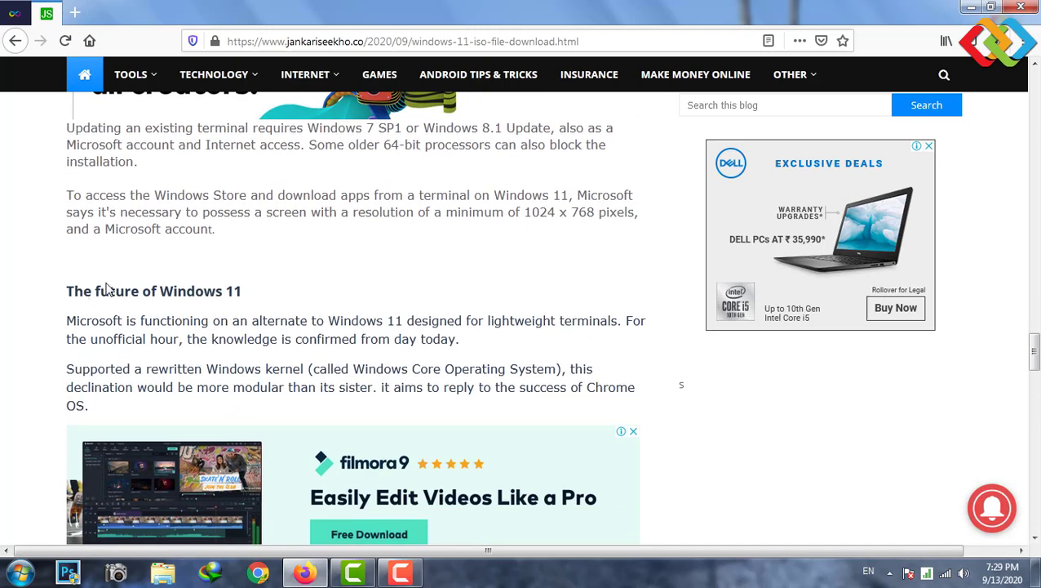
scroll(163, 274, "down", 1)
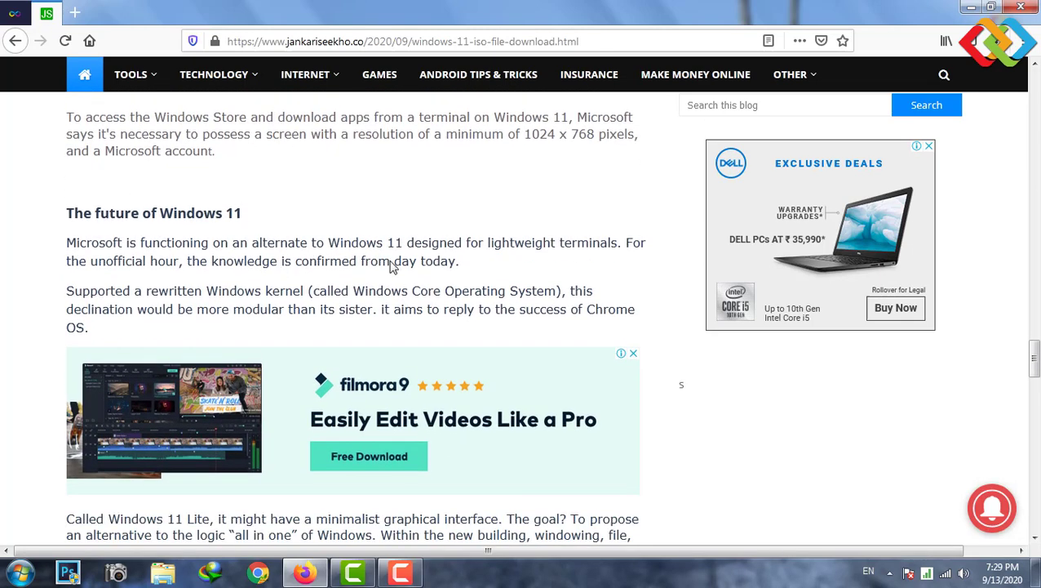
scroll(390, 263, "down", 1)
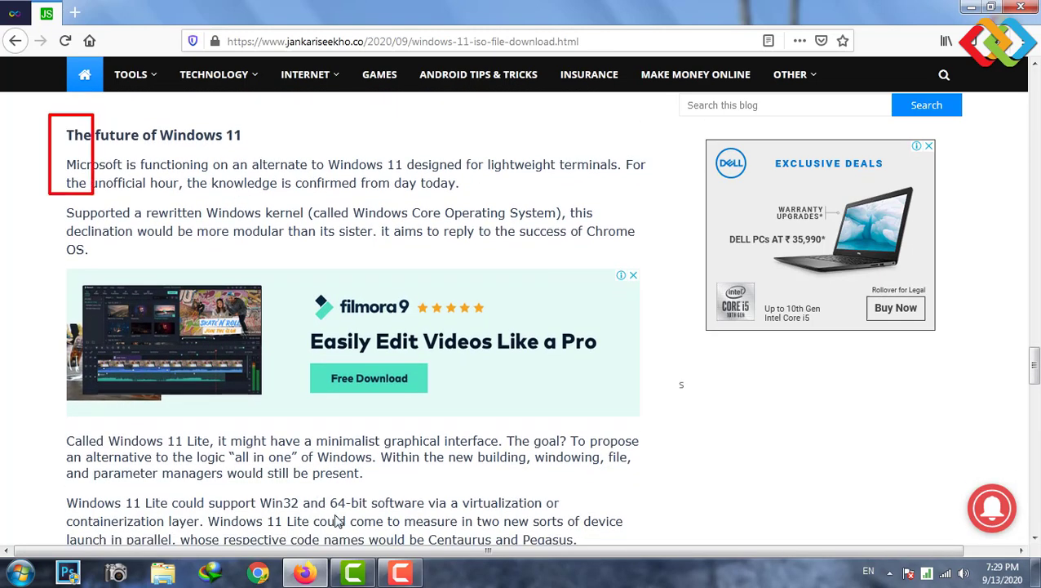
mouse_move(339, 522)
left_mouse_down()
mouse_move(666, 541)
mouse_move(616, 546)
mouse_move(662, 559)
left_mouse_up()
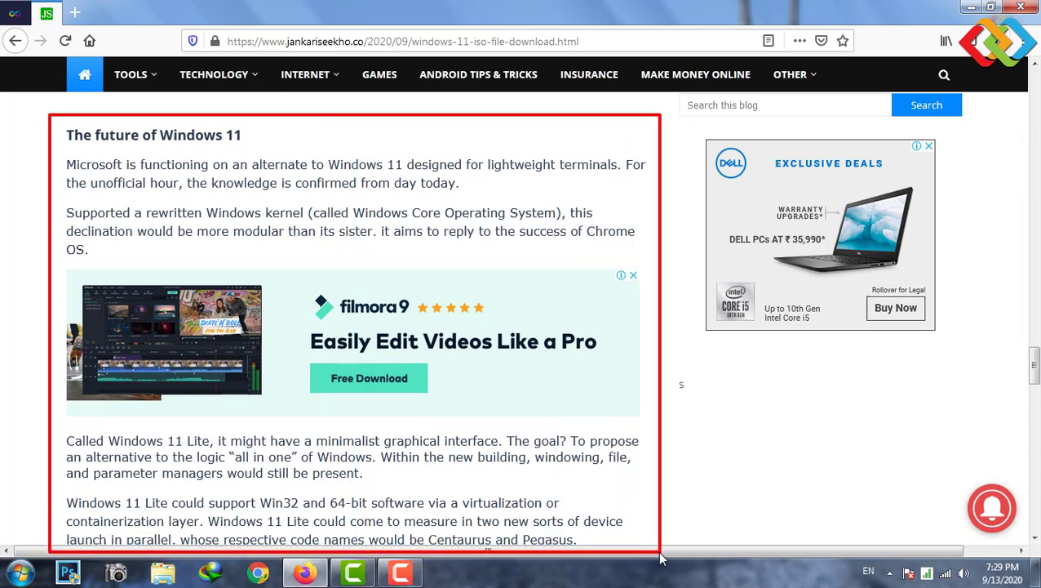
scroll(418, 481, "down", 4)
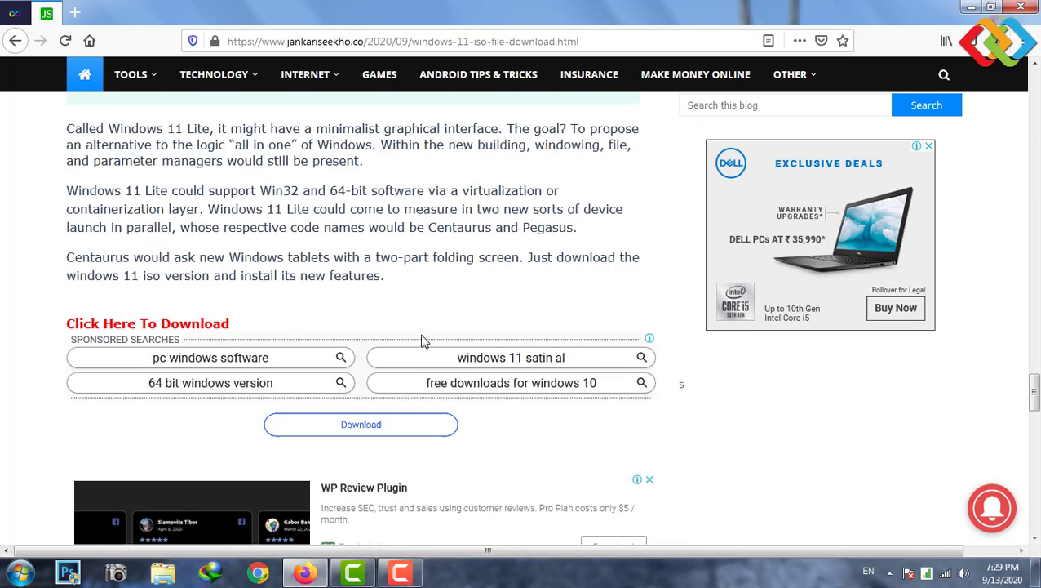
scroll(495, 244, "down", 5)
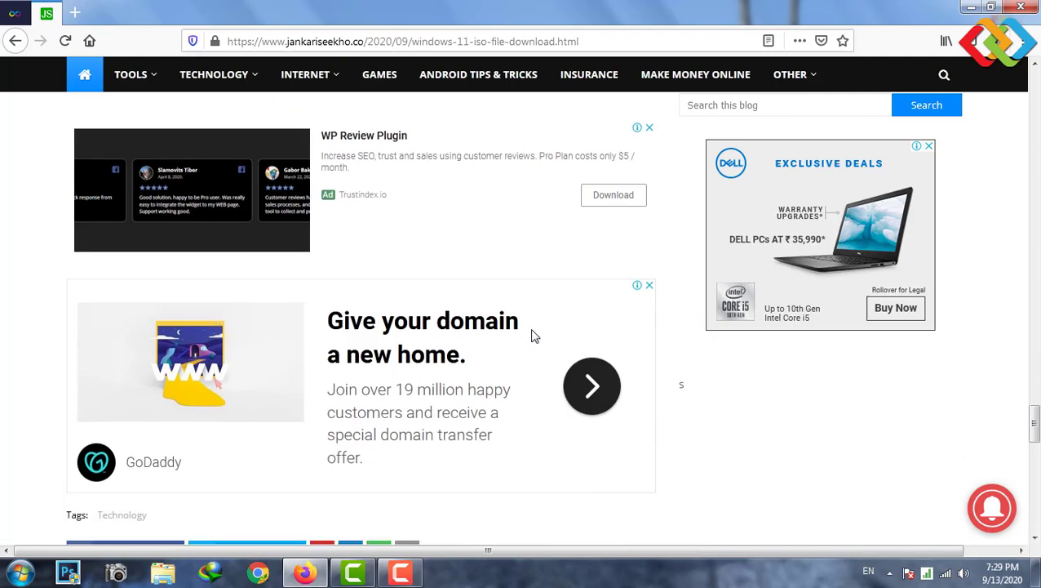
scroll(542, 330, "up", 7)
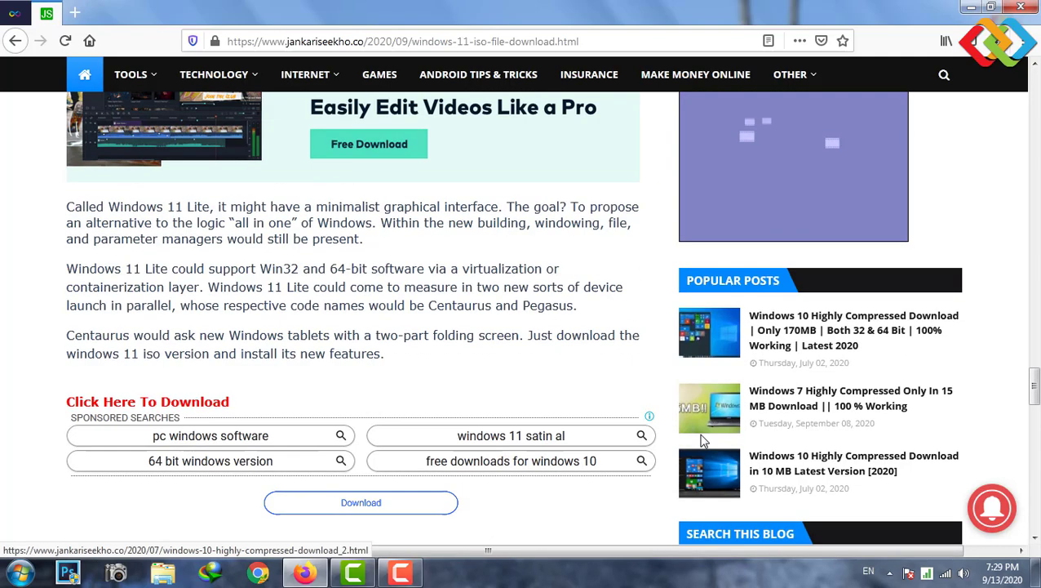
scroll(694, 433, "down", 4)
scroll(661, 375, "up", 3)
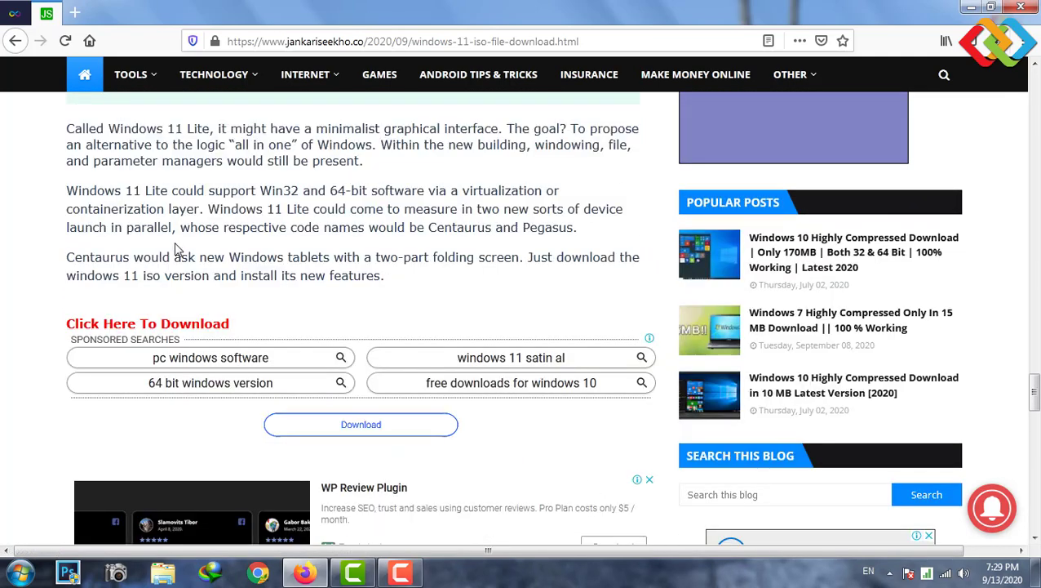
scroll(384, 273, "up", 3)
scroll(408, 274, "down", 2)
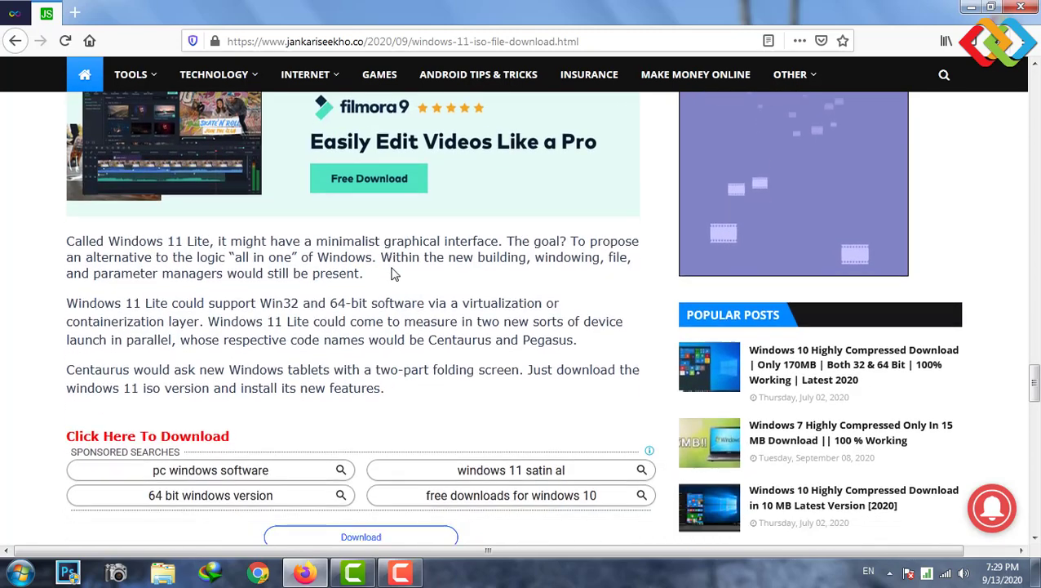
scroll(391, 367, "down", 2)
scroll(522, 103, "up", 5)
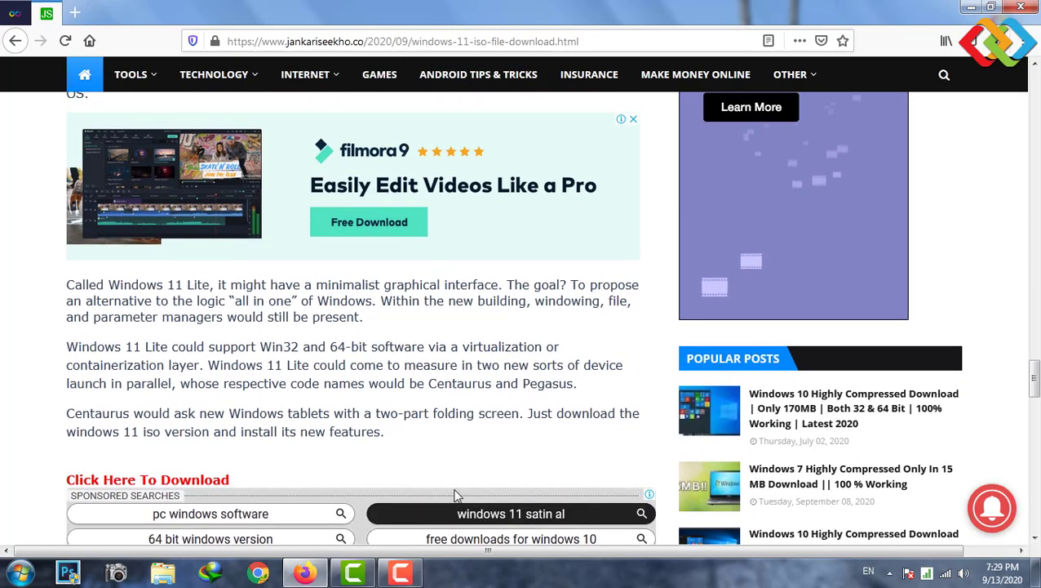
scroll(488, 524, "down", 8)
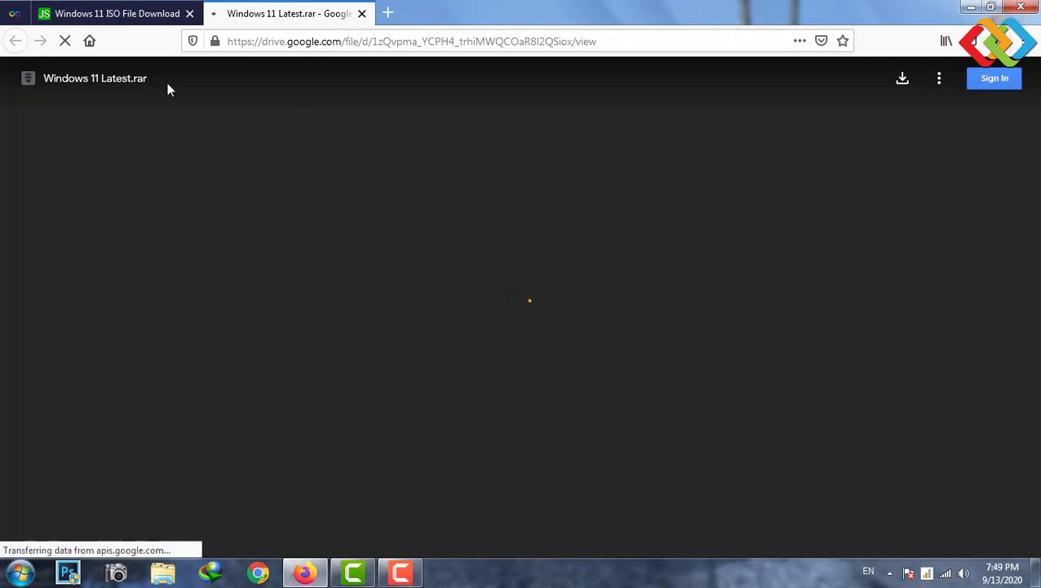
- Start downloading Windows 11 Latest.rar from Google Drive and choose to open it with WinRAR
left_click_drag(146, 81, 101, 80)
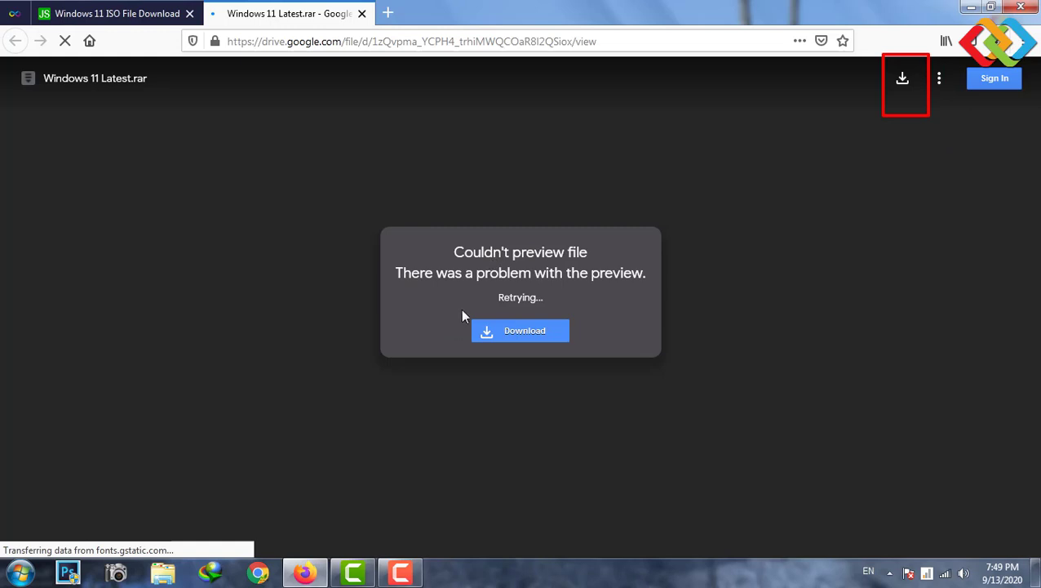
left_click(521, 330)
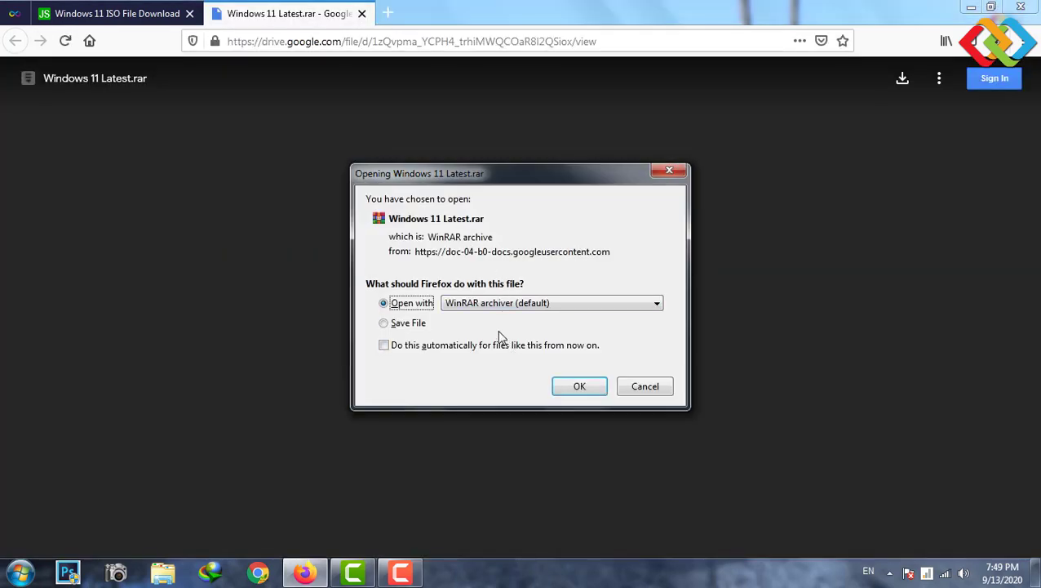
left_click(578, 387)
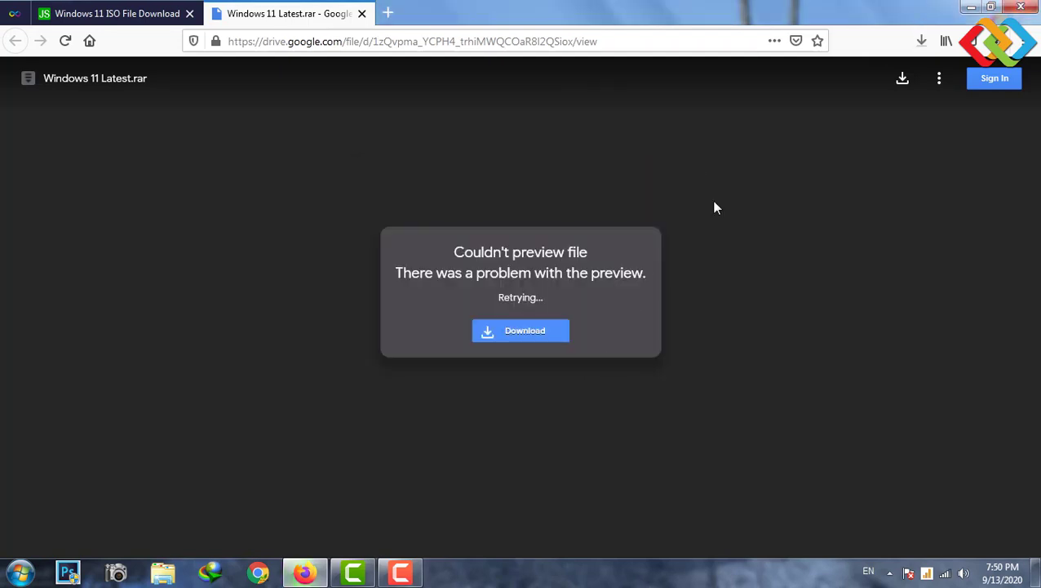
- Cancel the Windows 11 Latest.rar download in the Library, then close the Library and the Drive tab
left_click(923, 42)
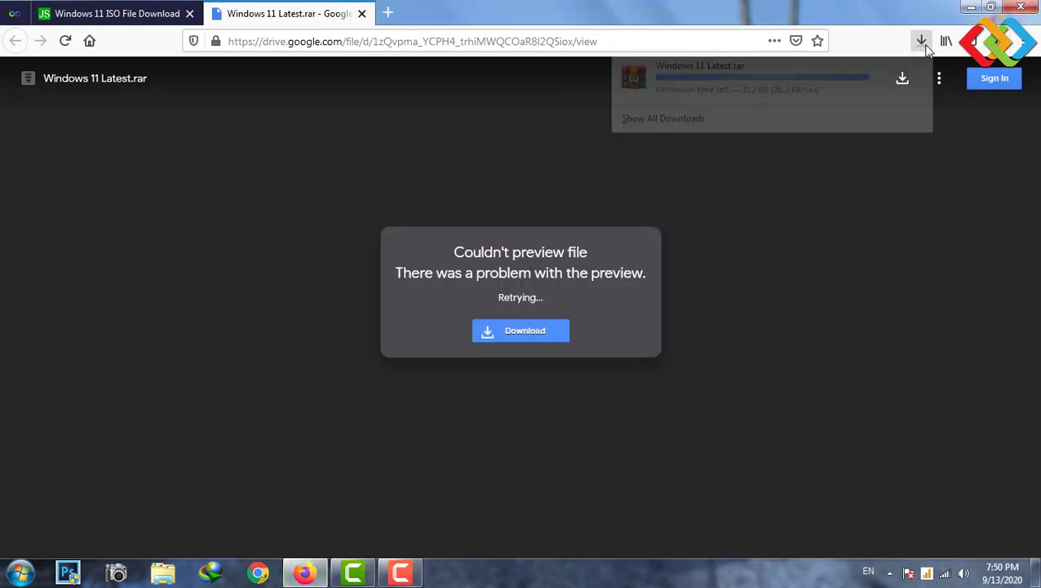
left_click(782, 118)
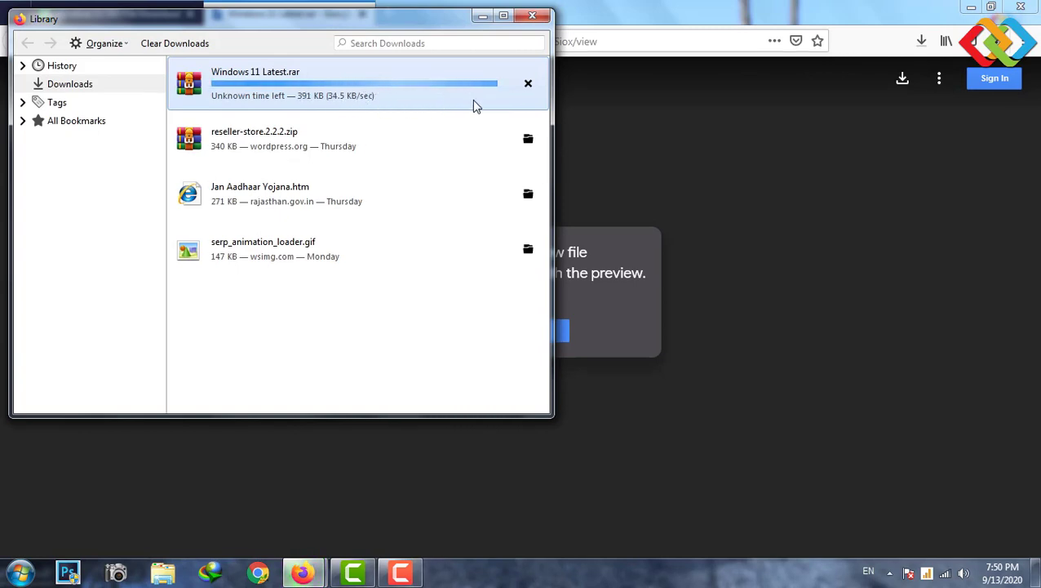
left_click(528, 84)
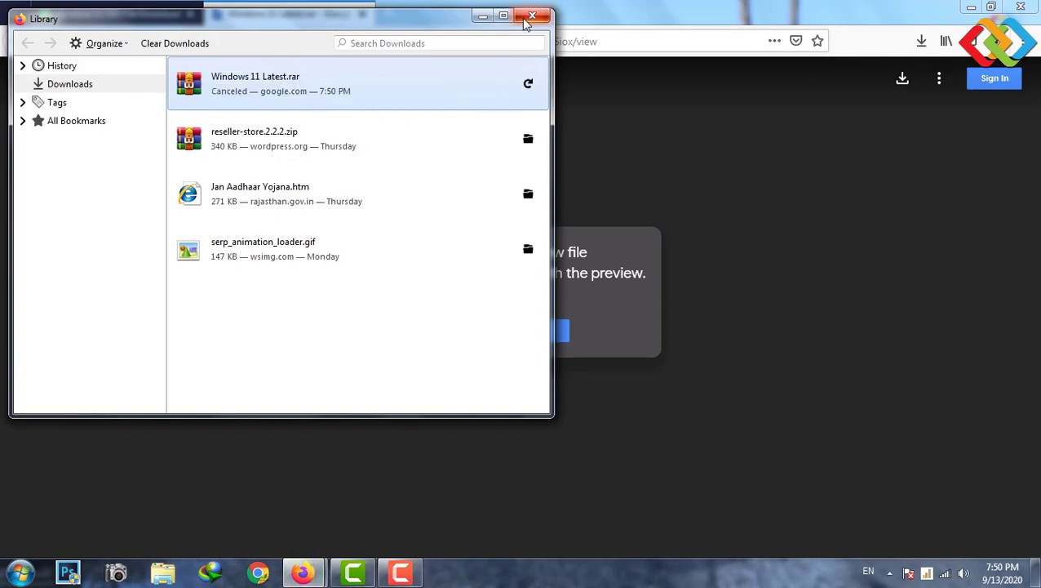
left_click(532, 16)
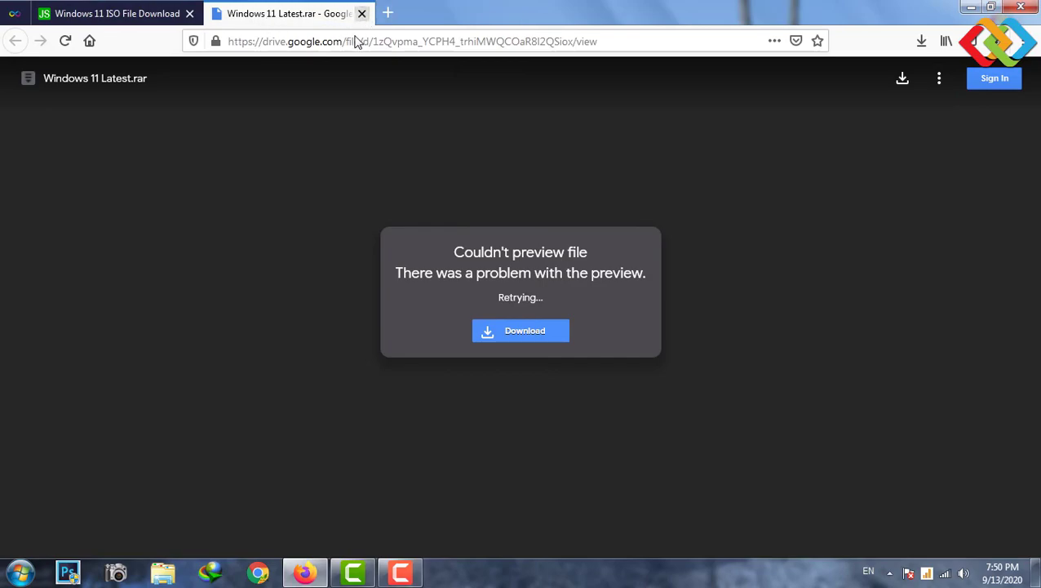
left_click(362, 13)
- Show the desktop, refresh it, and move the Windows 11 Latest icon to the top centre
left_click(982, 6)
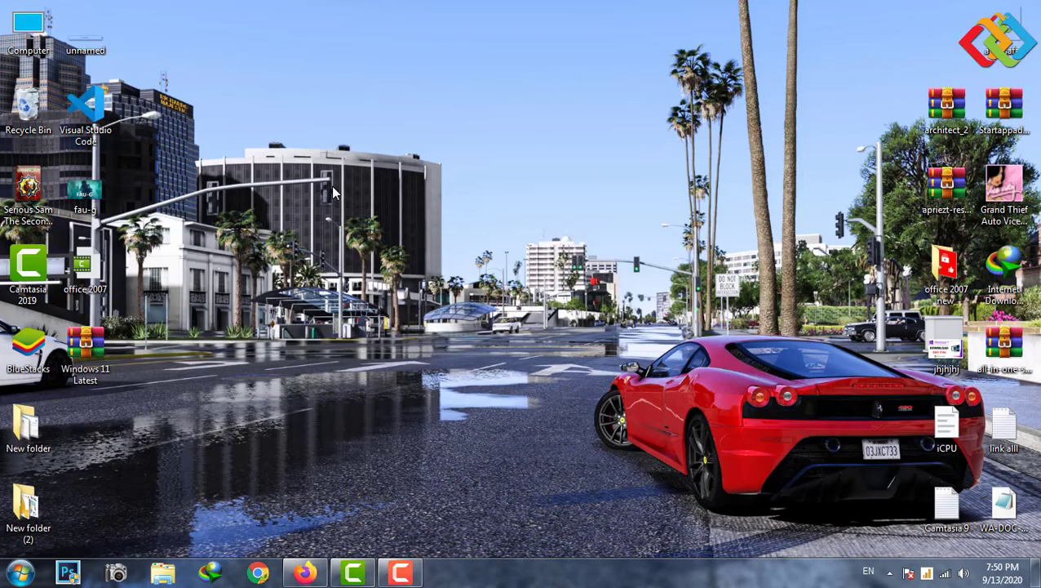
right_click(333, 186)
left_click(359, 230)
left_click_drag(94, 353, 482, 99)
right_click(298, 163)
left_click(336, 205)
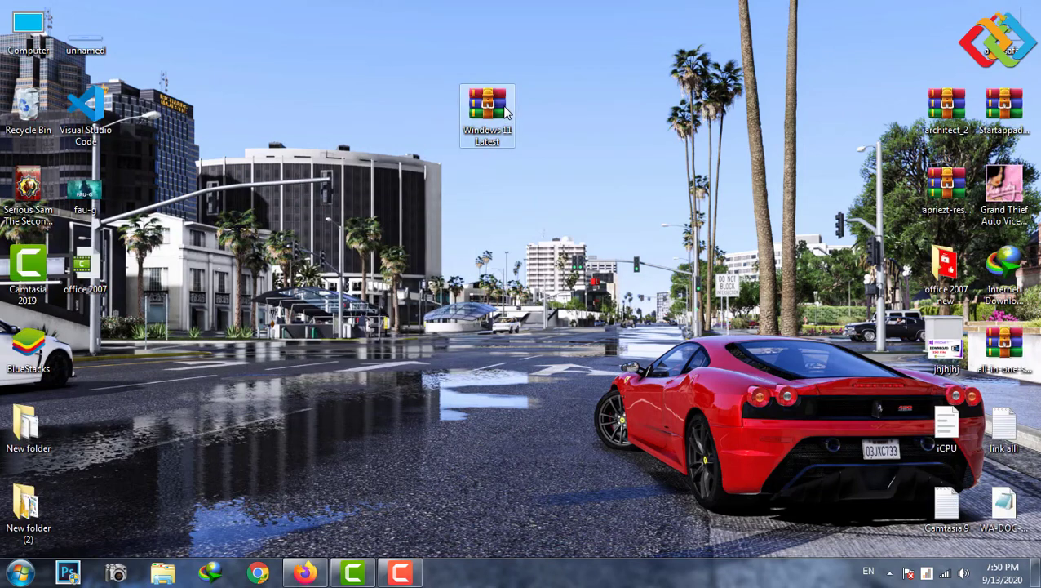
- Check the Windows 11 Latest archive's properties, outlining its Size and Size on disk values
right_click(482, 117)
left_click(527, 392)
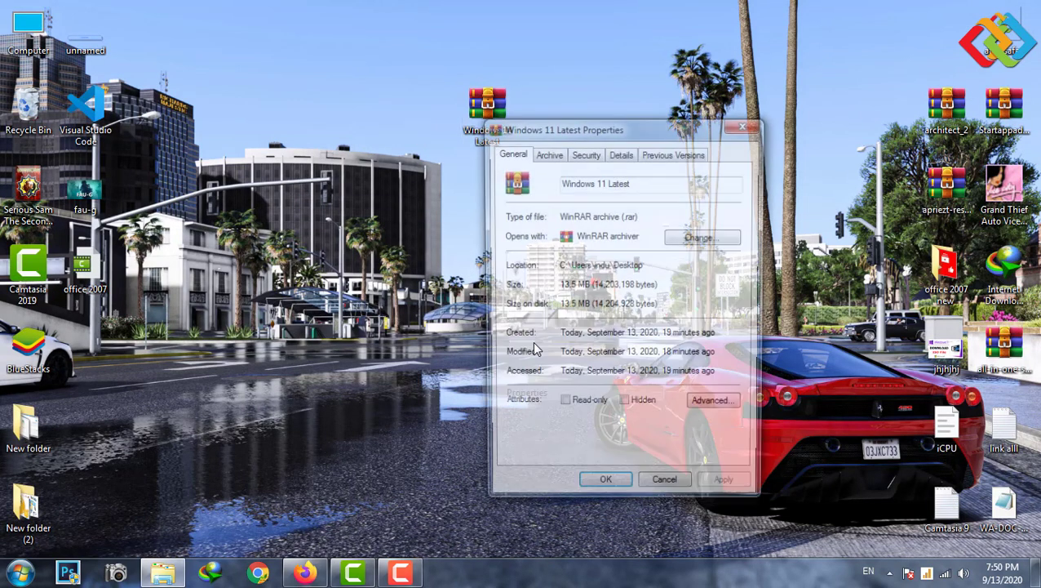
left_click_drag(510, 130, 204, 130)
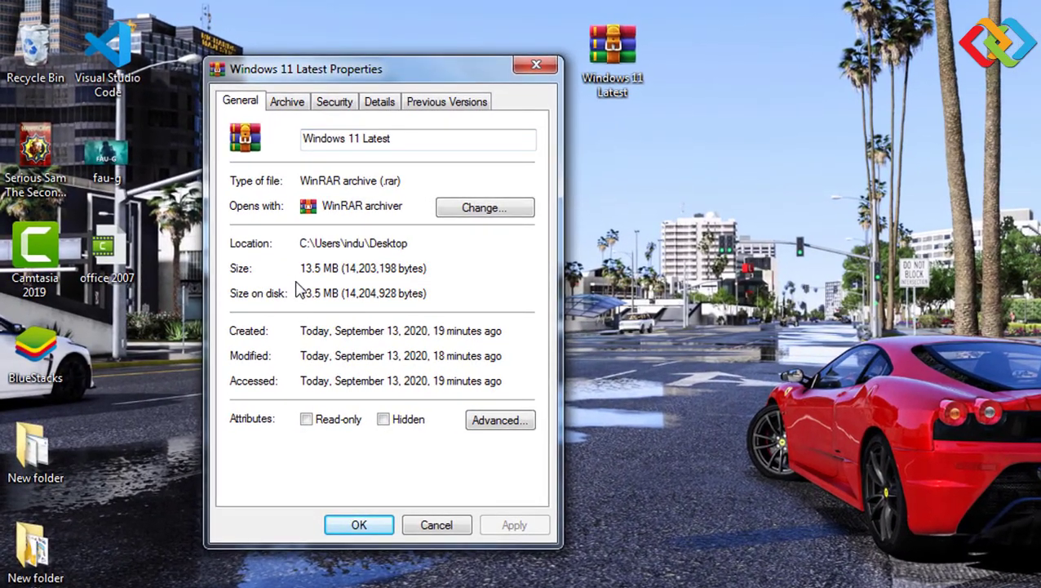
mouse_move(287, 247)
left_mouse_down()
mouse_move(343, 304)
mouse_move(458, 314)
left_mouse_up()
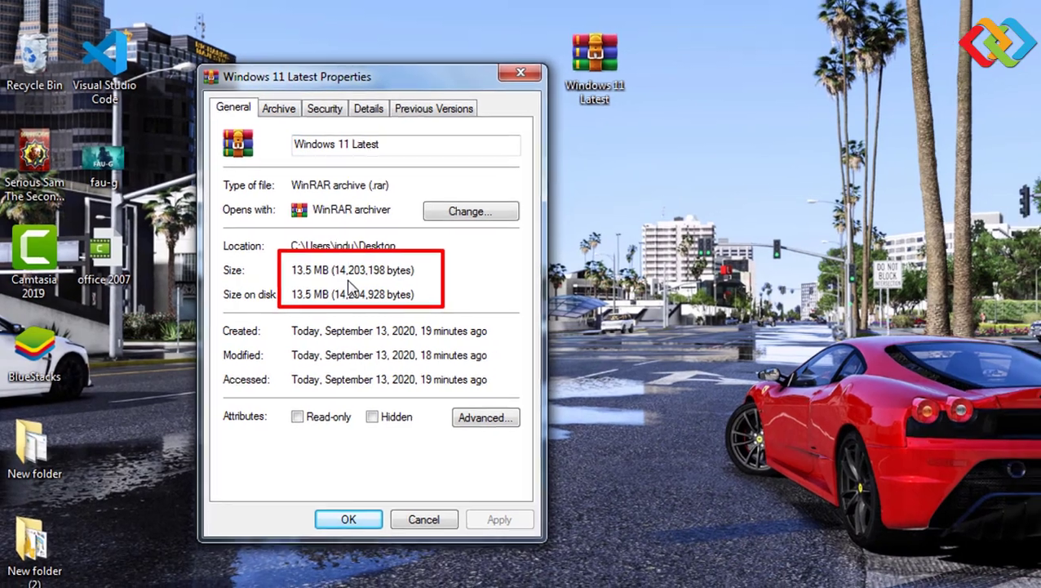
left_click(348, 519)
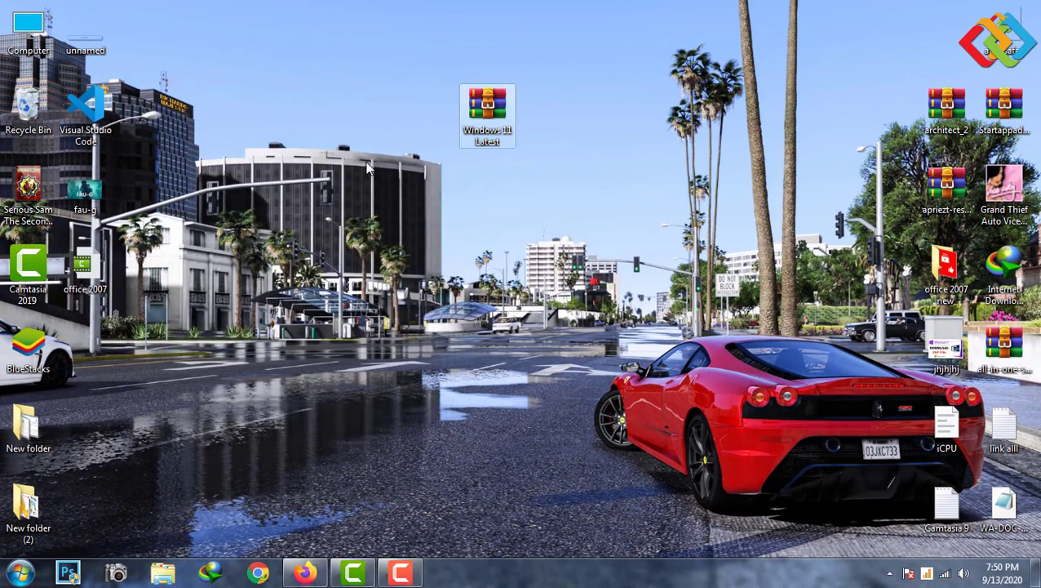
- Refresh the desktop and bring up the WinRAR options for the Windows 11 Latest archive
right_click(367, 167)
left_click(428, 204)
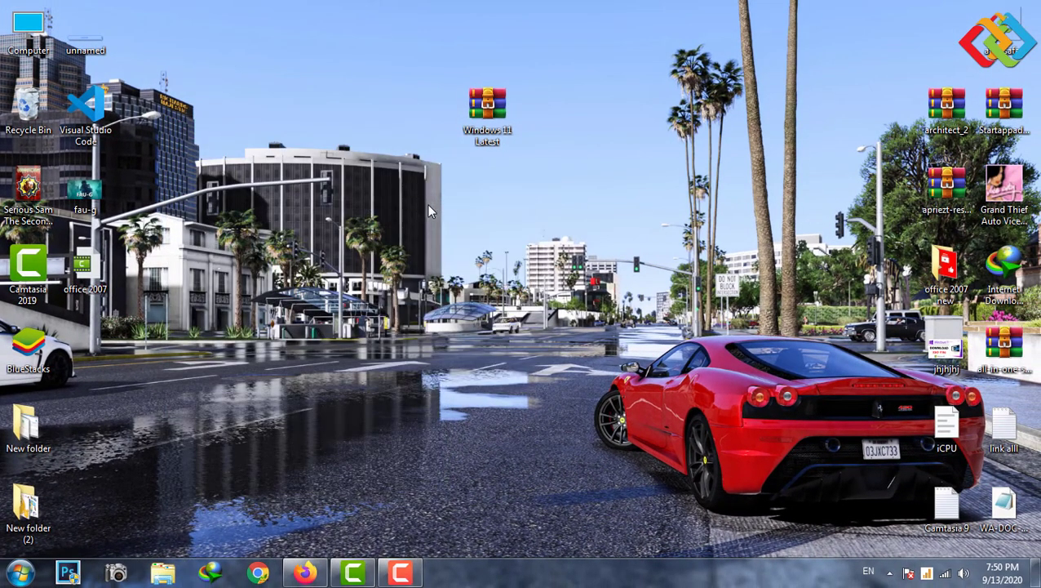
left_click(494, 121)
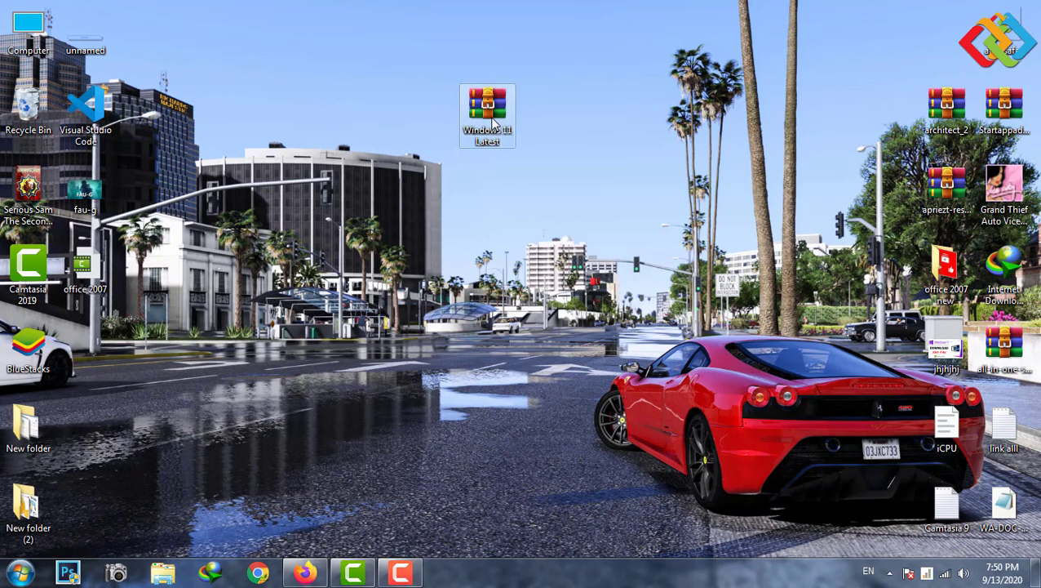
right_click(492, 121)
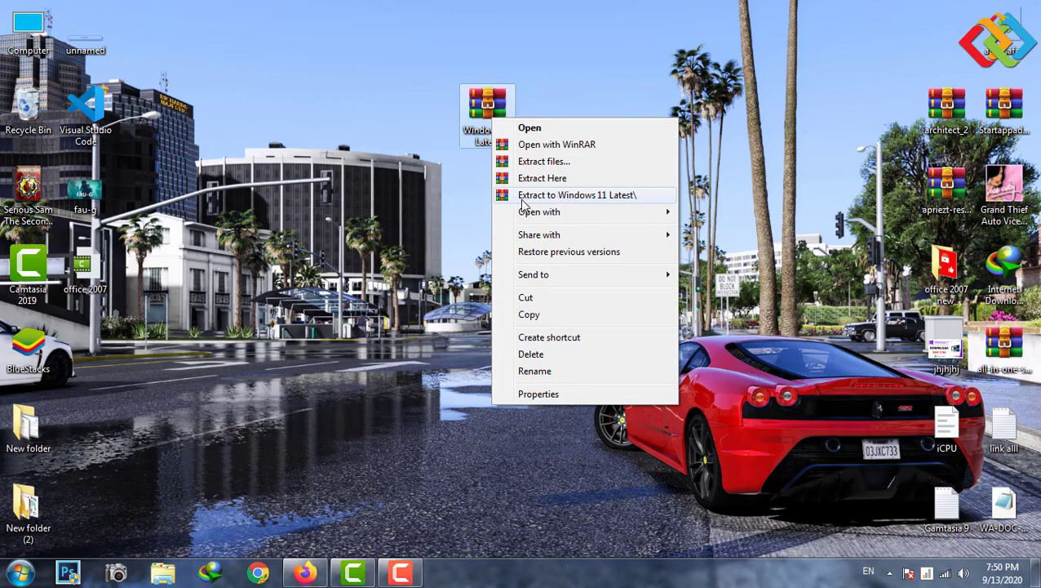
- Extract the archive to 'Windows 11 Latest\', entering the archive password
left_click(575, 195)
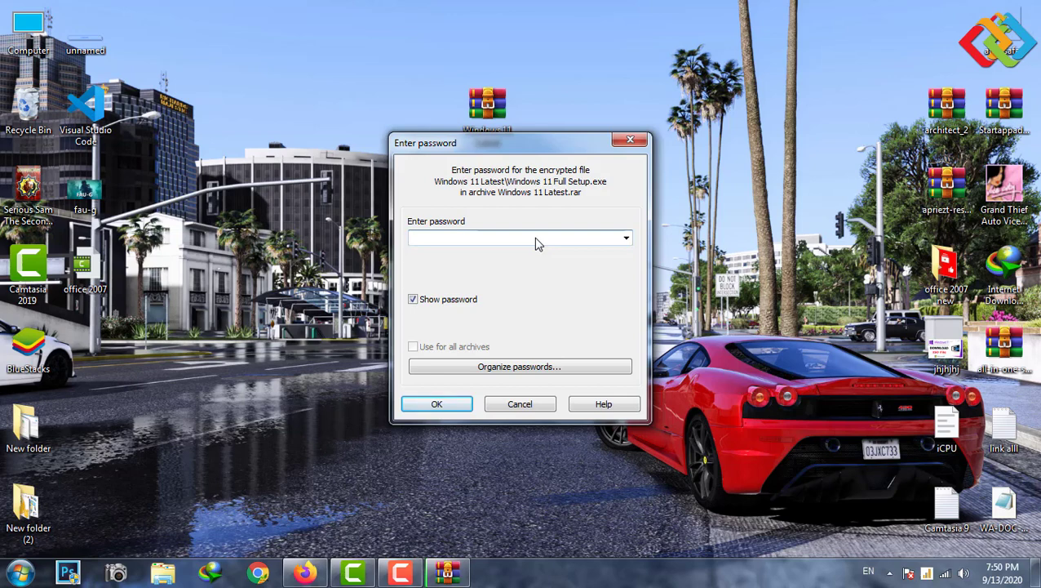
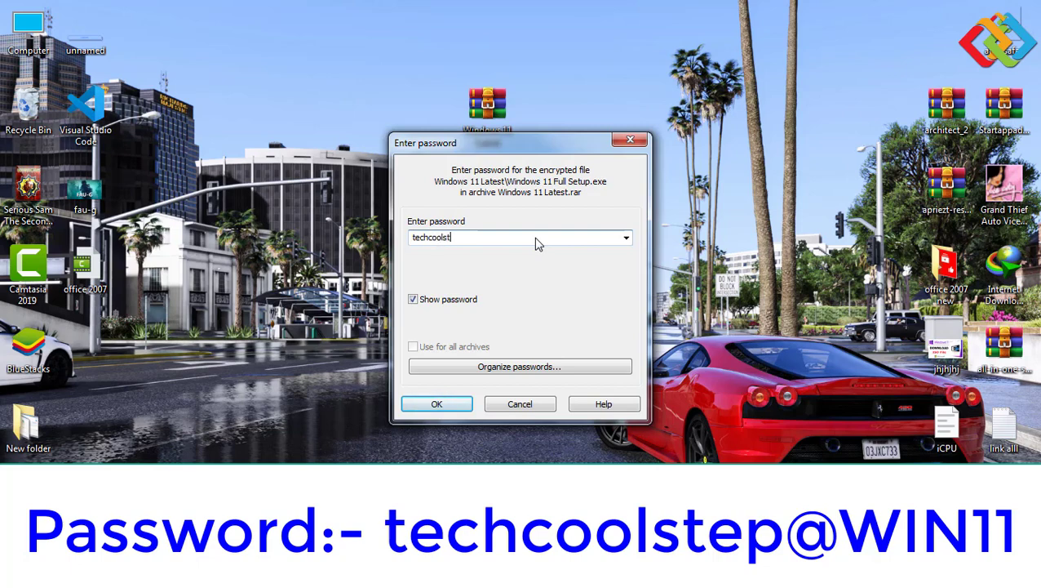
left_click(436, 403)
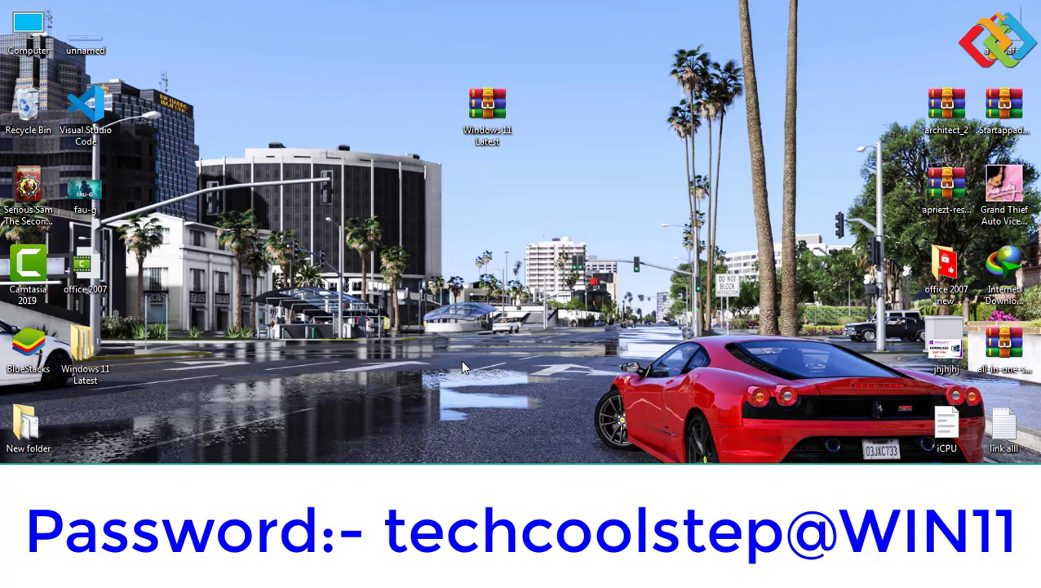
- Refresh the desktop and place the extracted Windows 11 Latest folder beside the archive
right_click(360, 196)
left_click(426, 241)
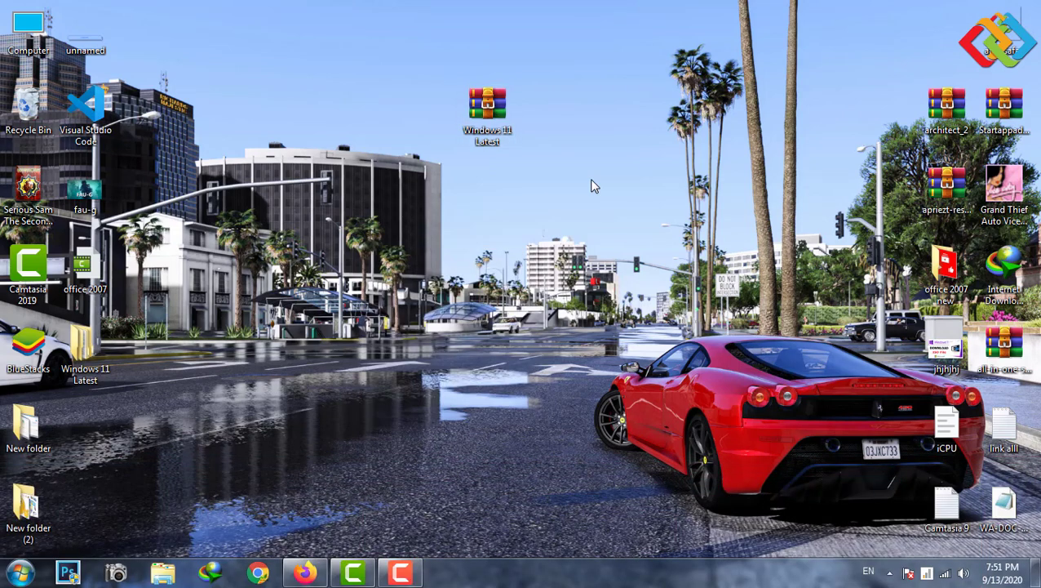
left_click_drag(85, 347, 543, 110)
right_click(478, 191)
left_click(488, 114)
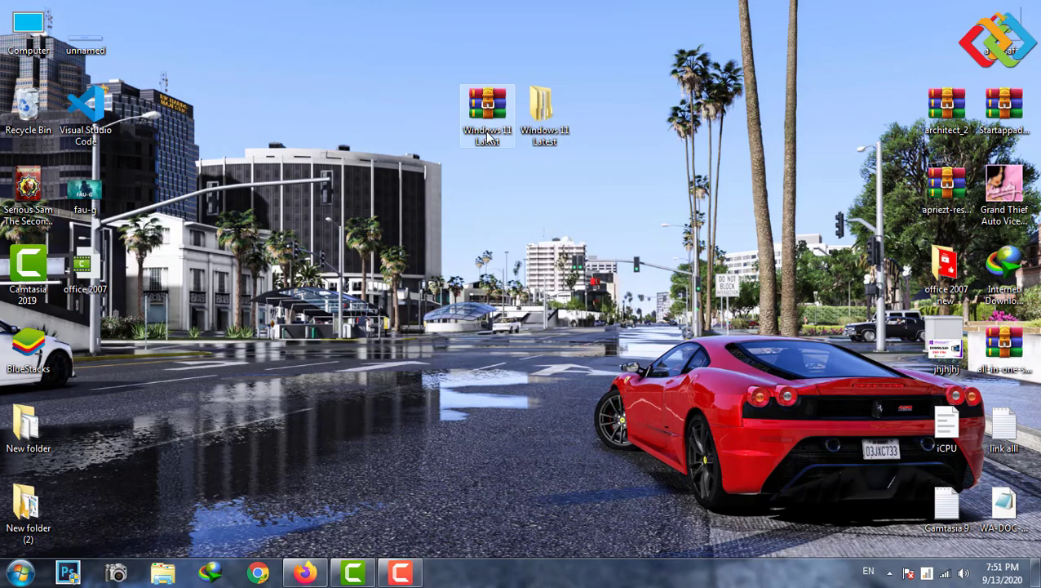
right_click(483, 131)
left_click(418, 199)
- Open the Windows 11 Latest folder and its inner Windows 11 Latest folder
double_click(545, 114)
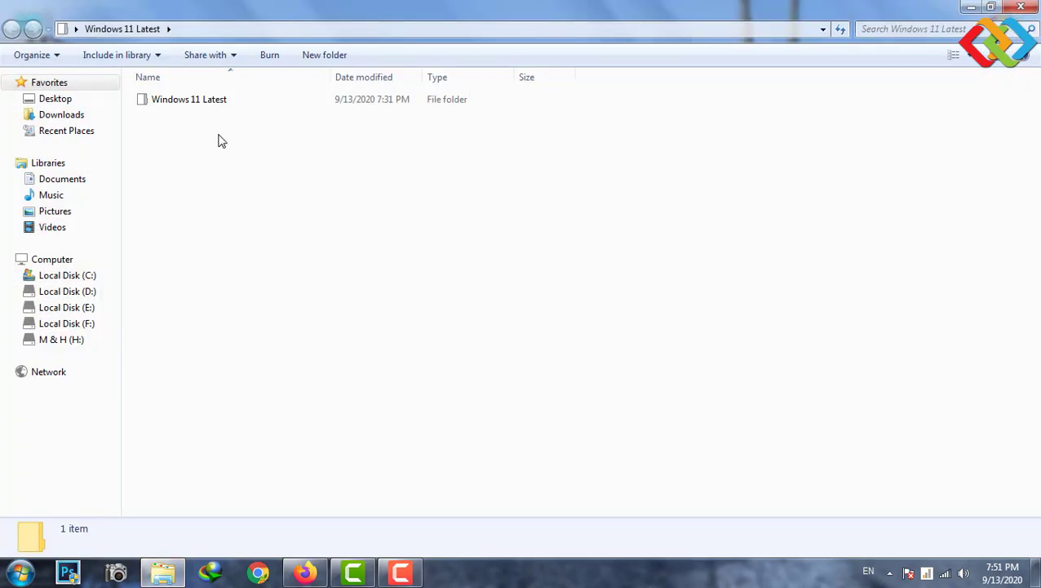
mouse_move(135, 83)
left_mouse_down()
mouse_move(378, 121)
mouse_move(572, 120)
left_mouse_up()
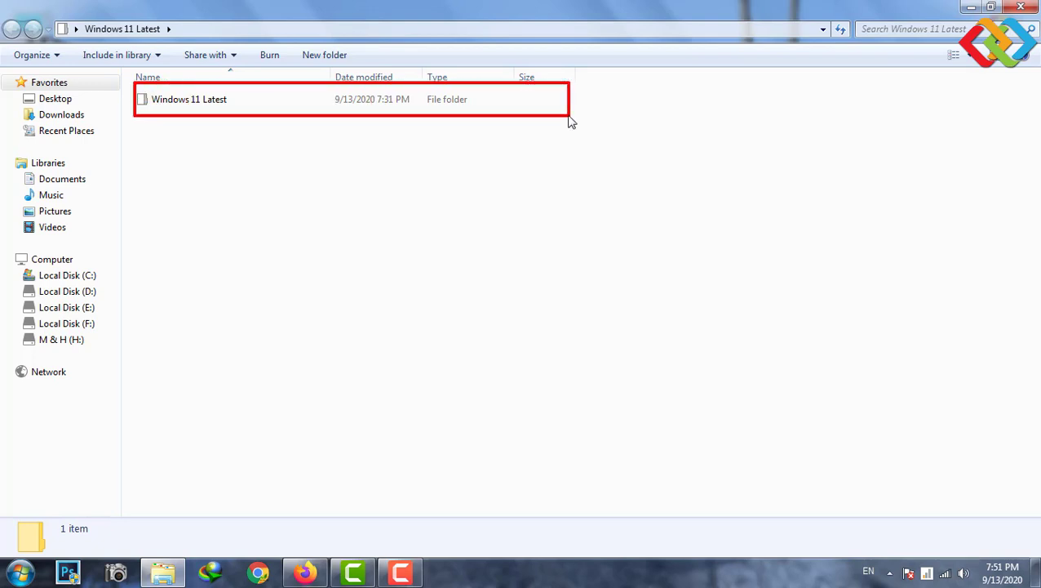
double_click(405, 101)
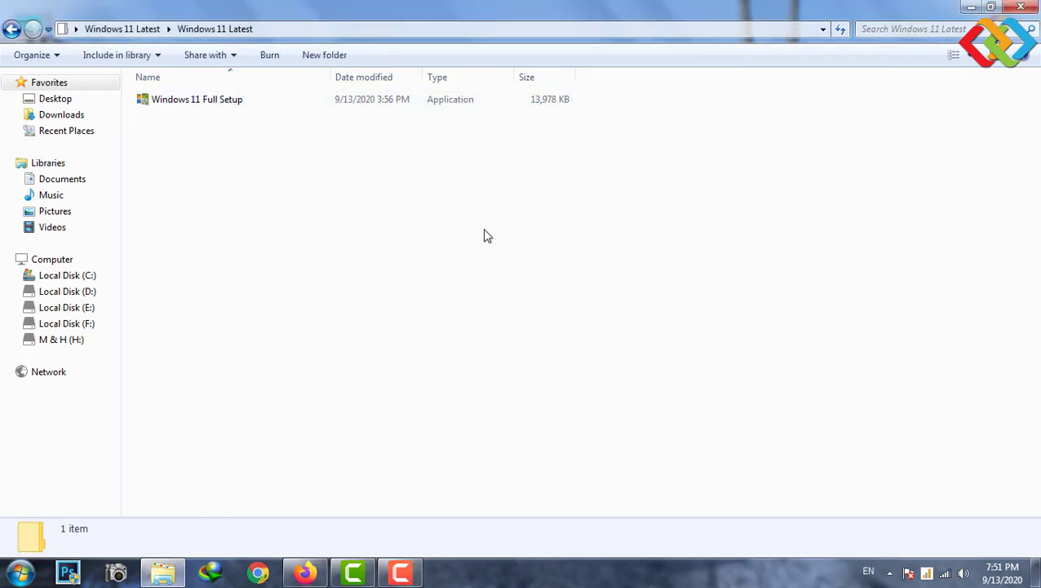
left_click(279, 104)
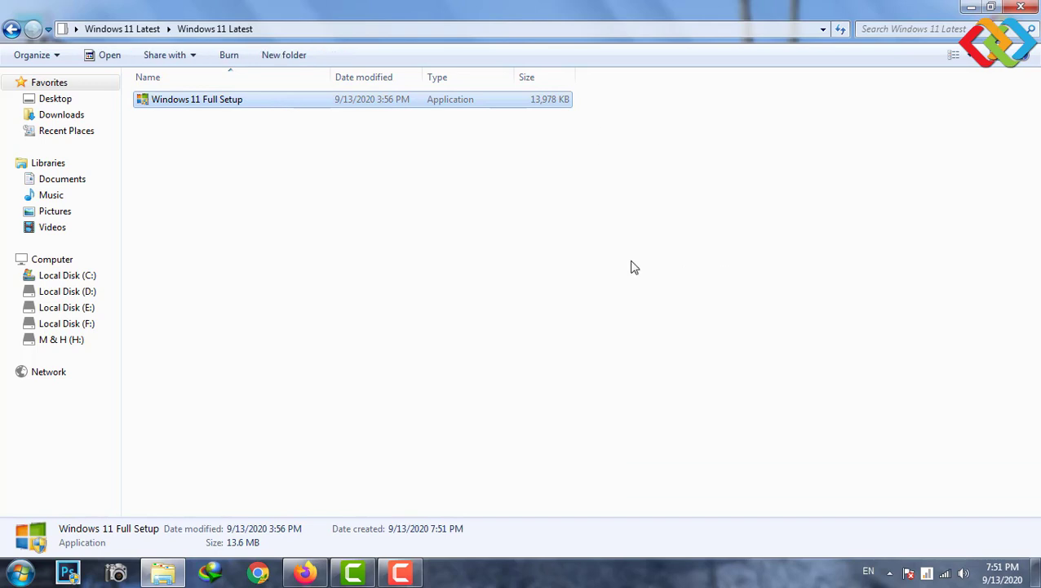
scroll(432, 258, "up", 6, "ctrl")
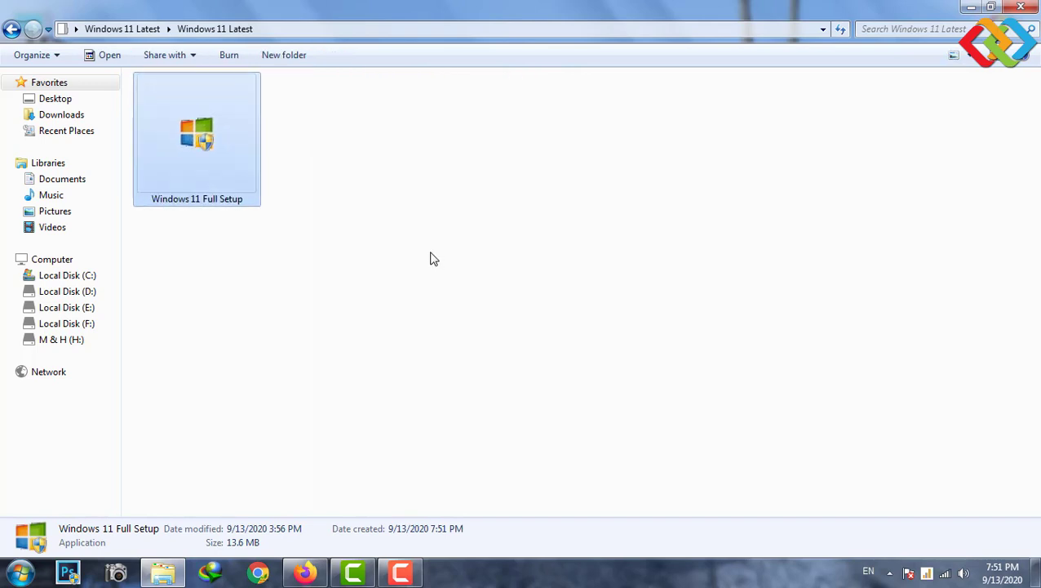
- Refresh the folder view and launch the Windows 11 Full Setup installer
right_click(418, 167)
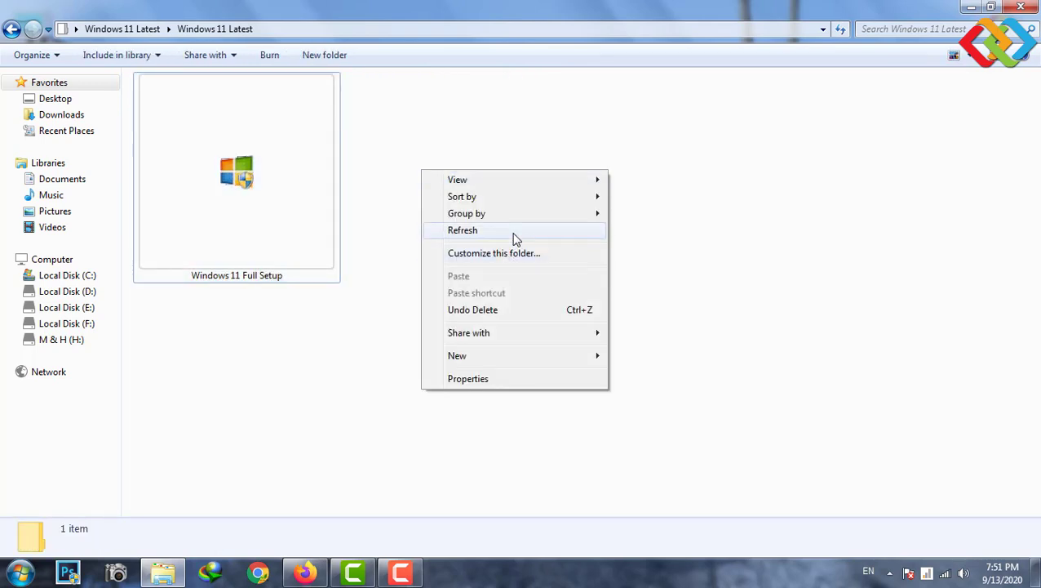
left_click(512, 235)
right_click(400, 155)
left_click(457, 217)
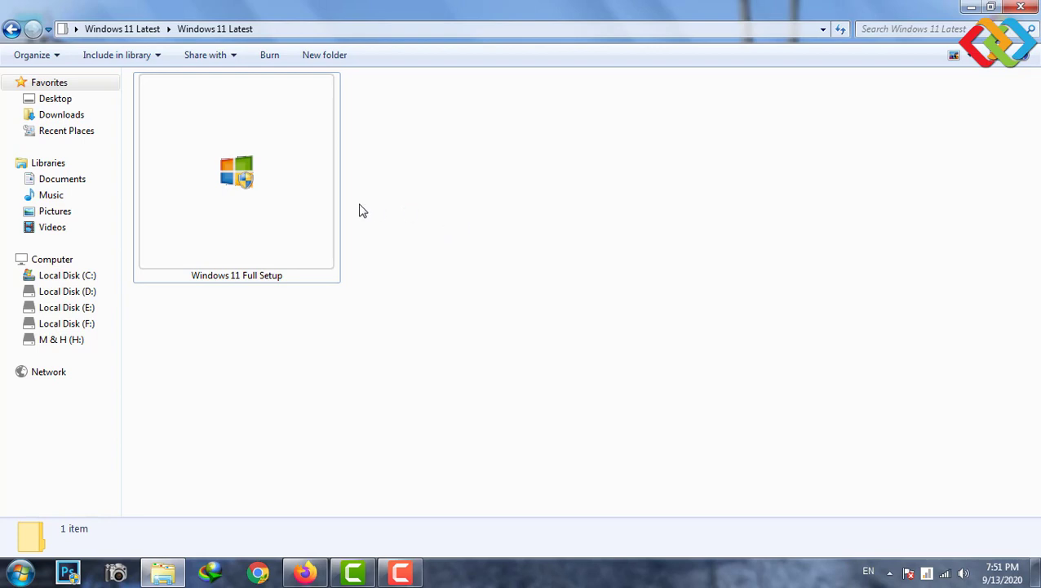
left_click(279, 199)
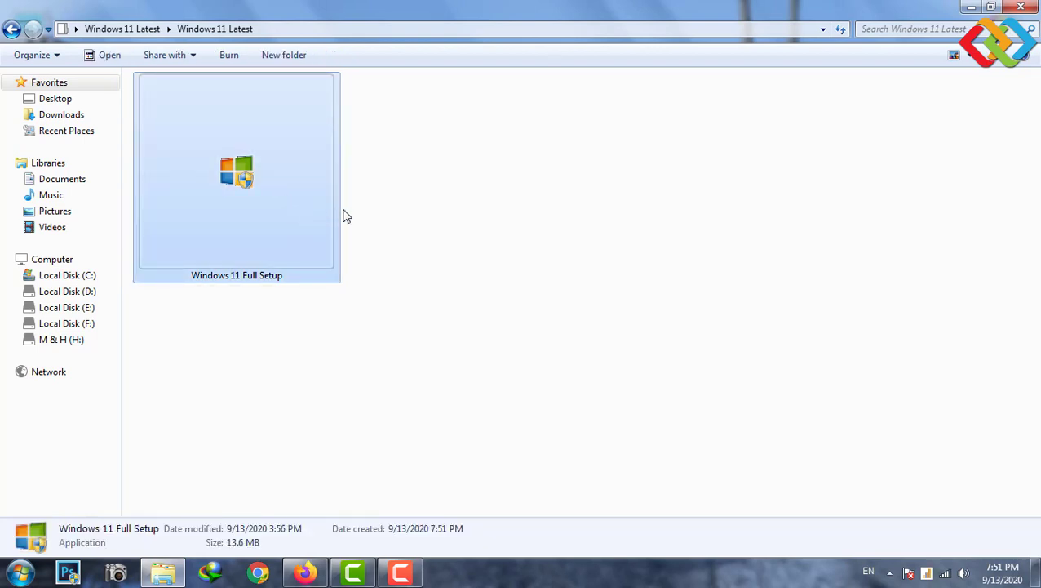
right_click(387, 188)
left_click(426, 248)
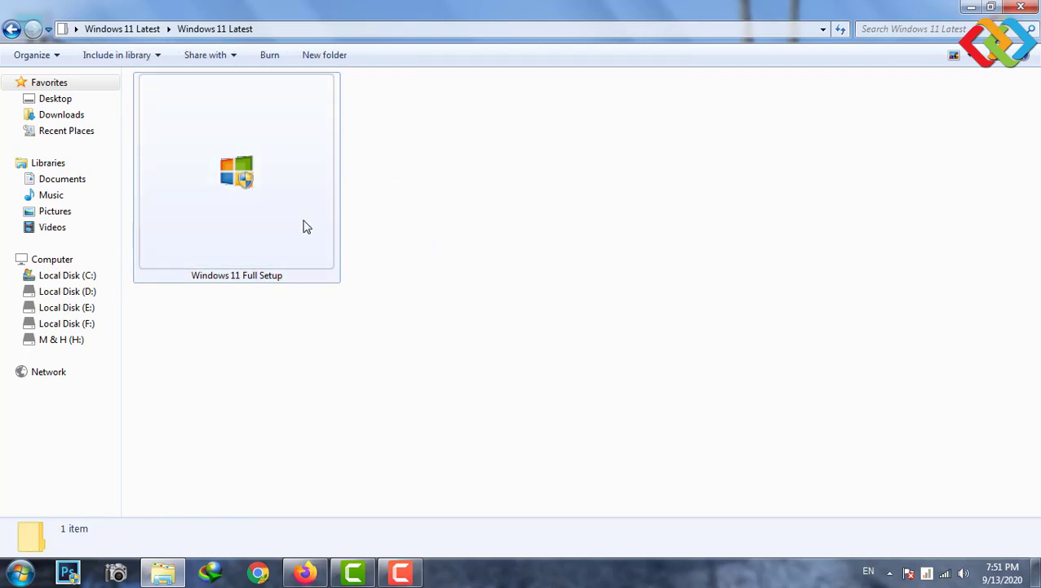
left_click(264, 198)
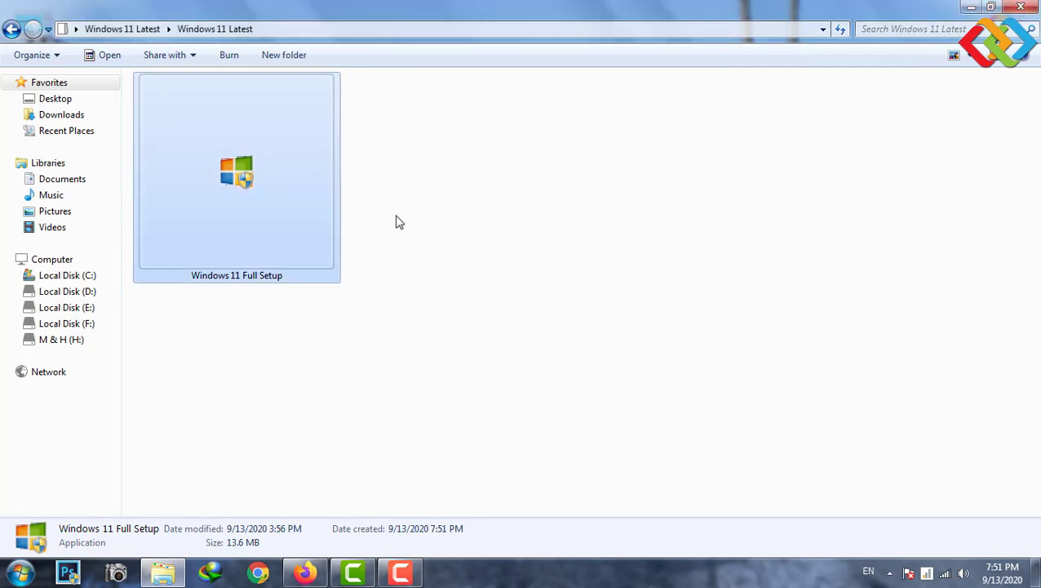
double_click(238, 196)
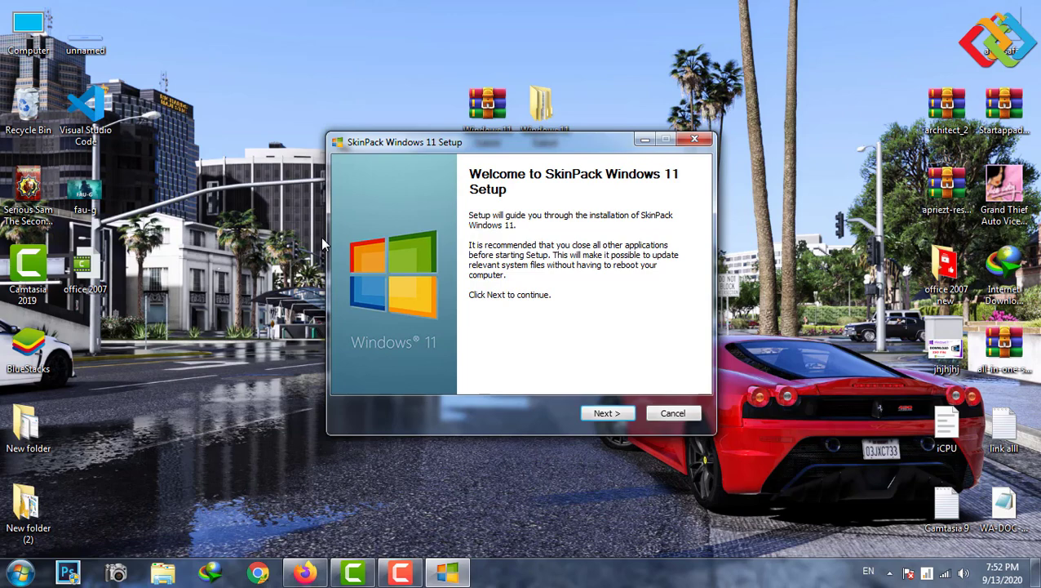
- Accept the license terms, keep all six components (33.0 MB) checked, and start installing
key("Return")
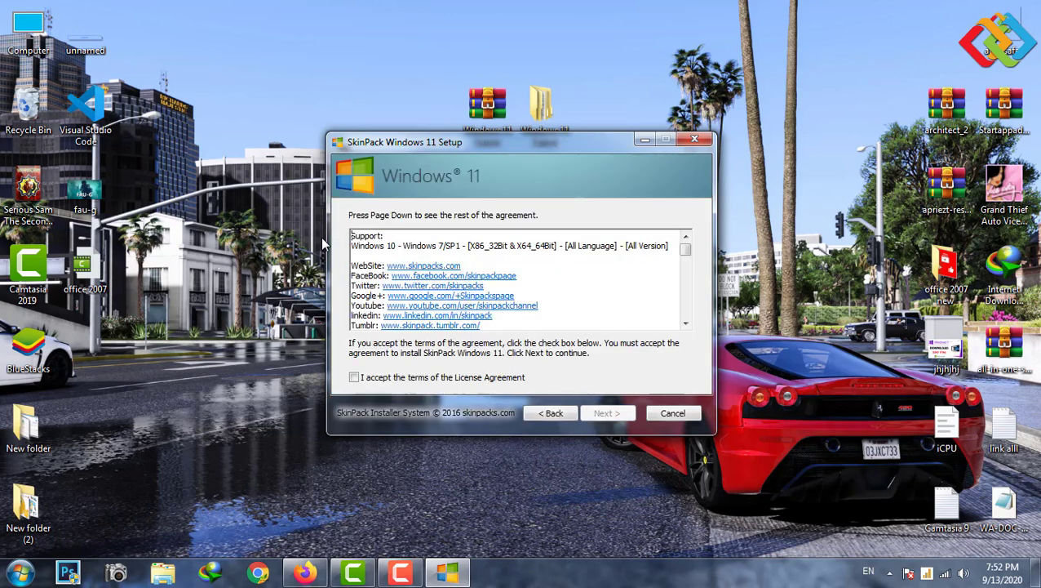
right_click(236, 162)
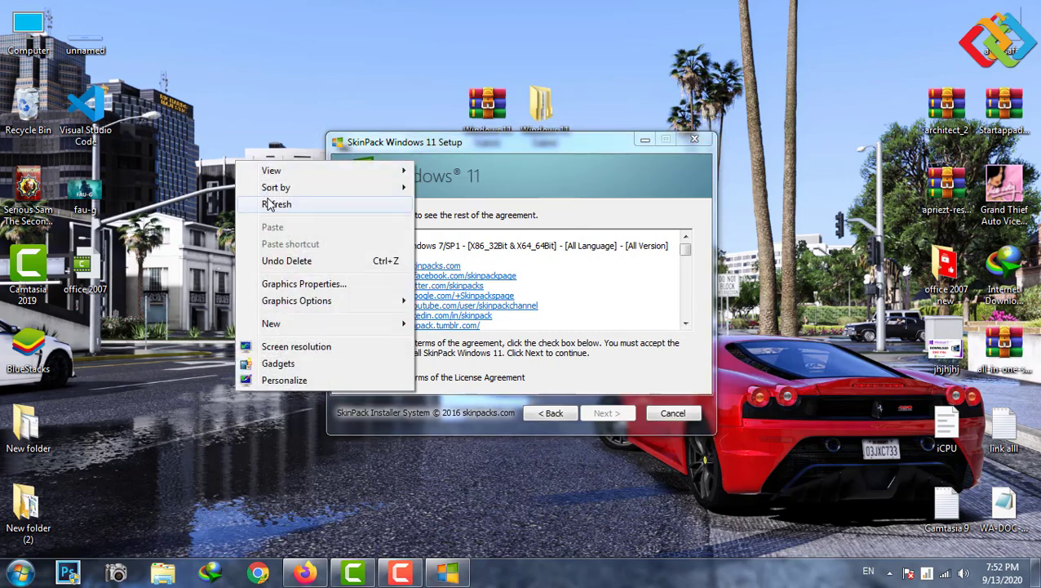
left_click(268, 203)
left_click(394, 145)
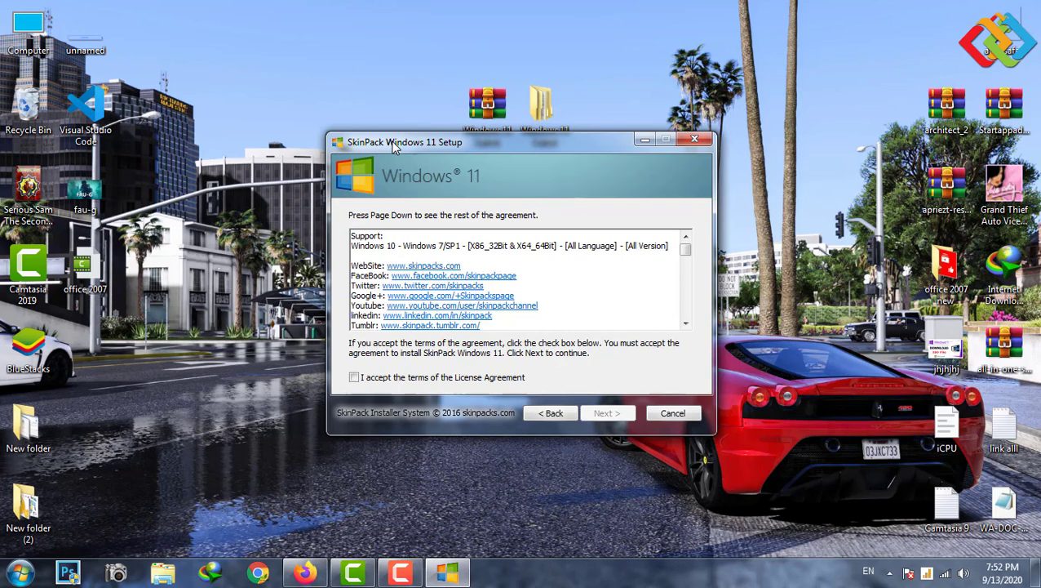
key("space")
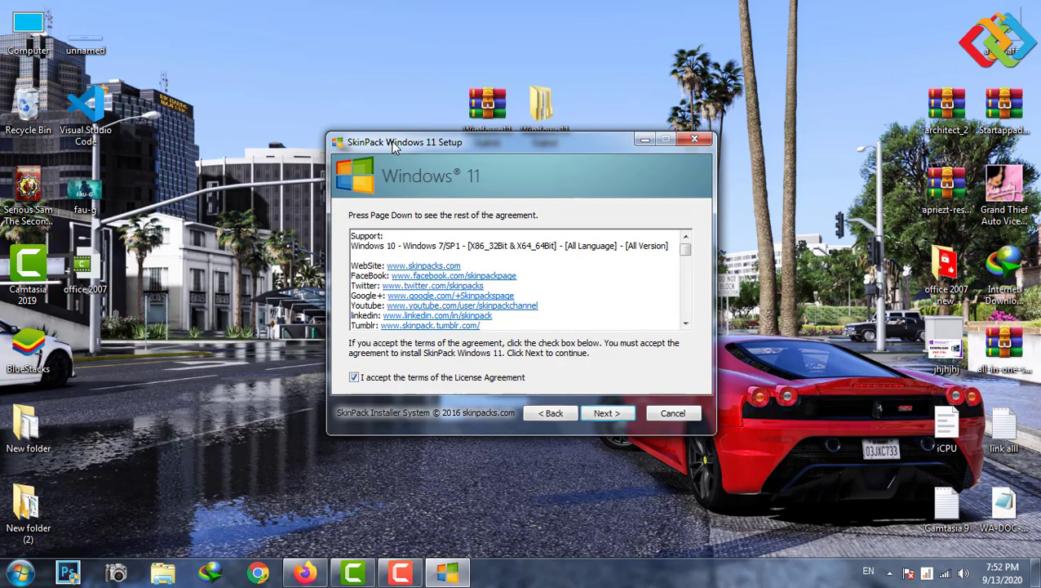
key("Return")
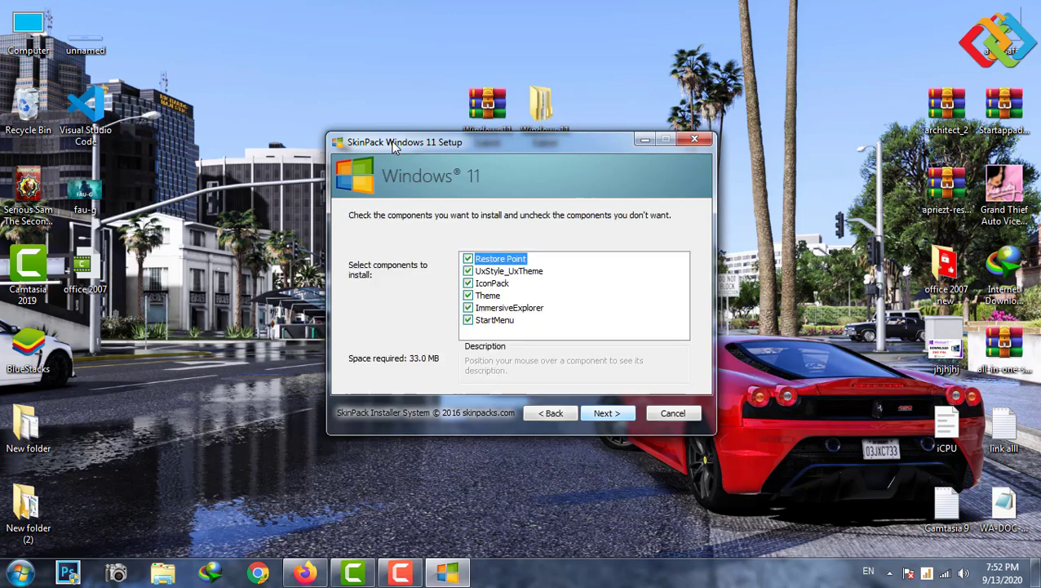
key("Return")
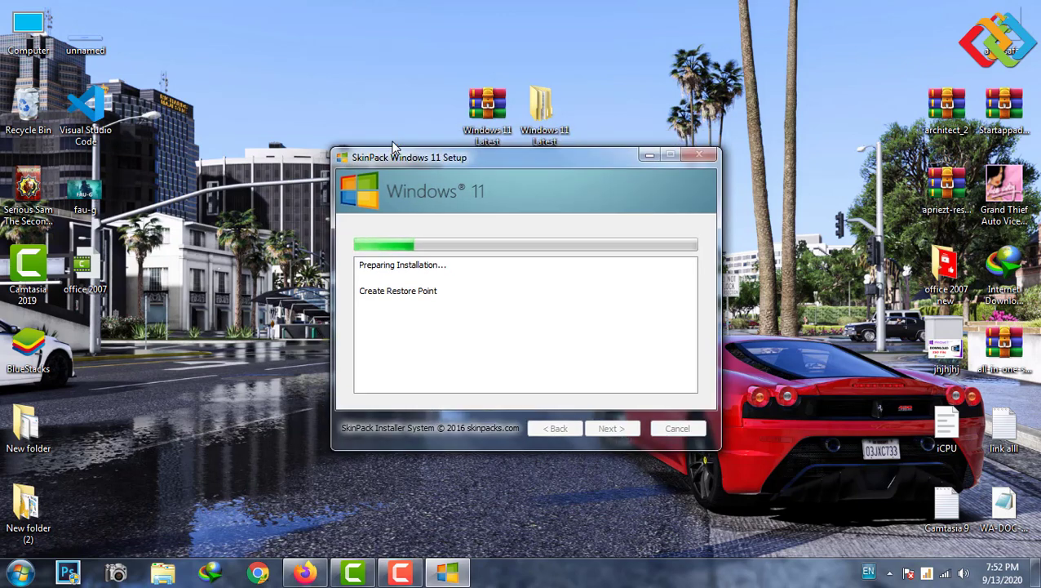
- Refresh the desktop while the installer runs, then close the Libraries window
right_click(108, 173)
left_click(203, 111)
right_click(204, 113)
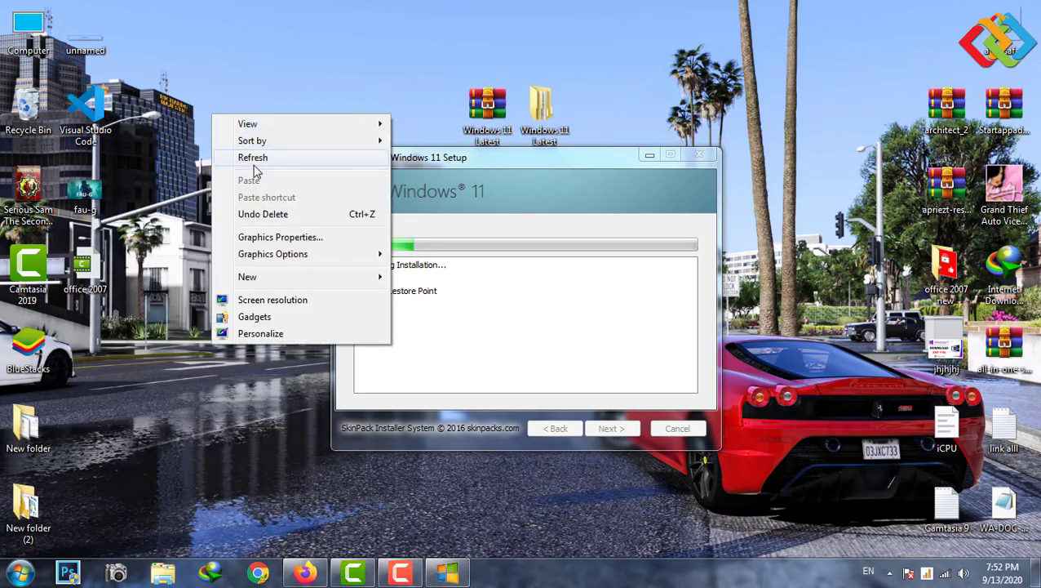
left_click(254, 157)
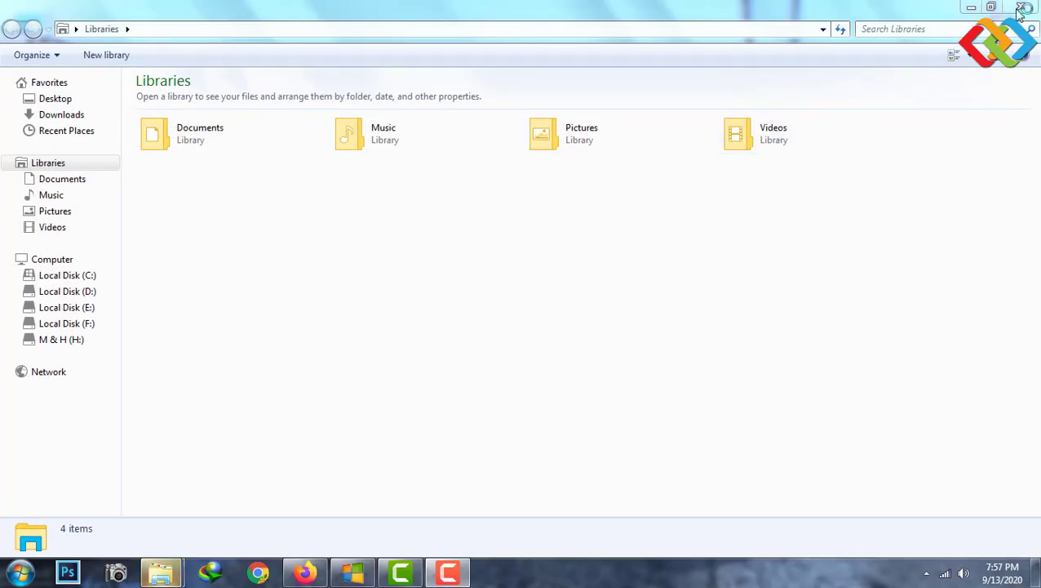
left_click(1022, 8)
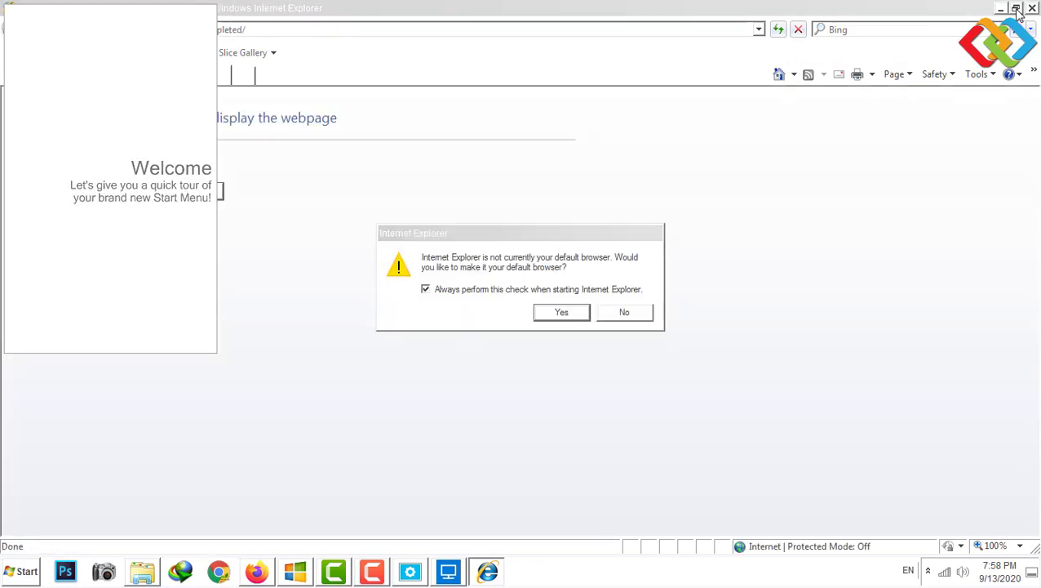
- Dismiss the default-browser prompt, decline the beta update, and step through the All programs list
key("Escape")
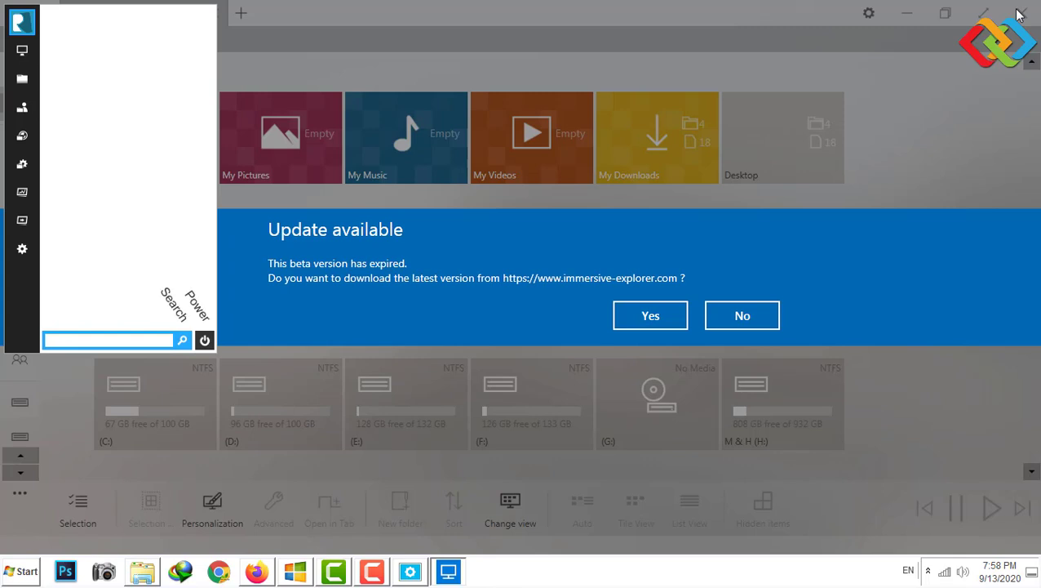
key("Escape")
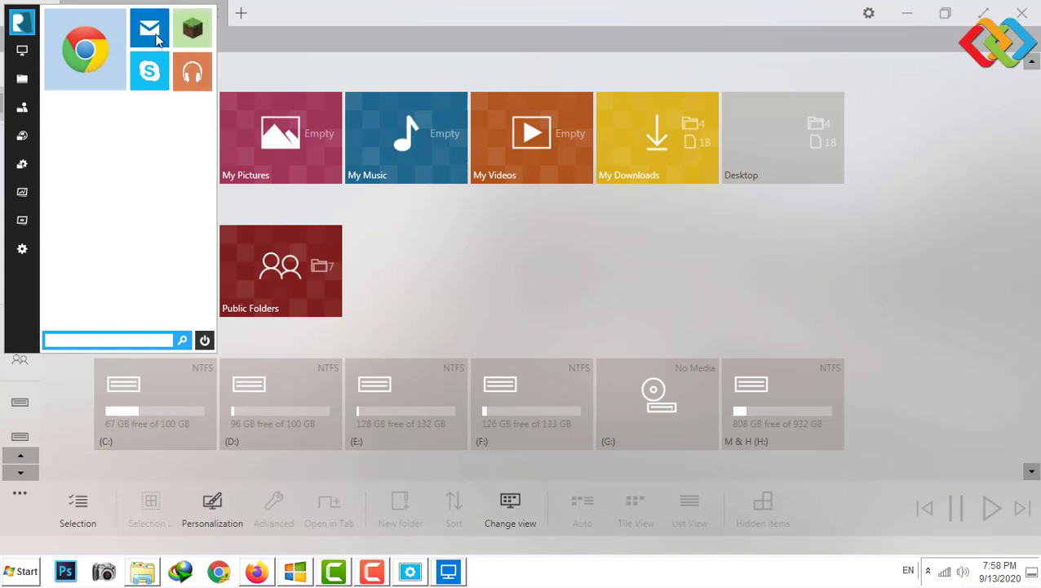
mouse_move(267, 81)
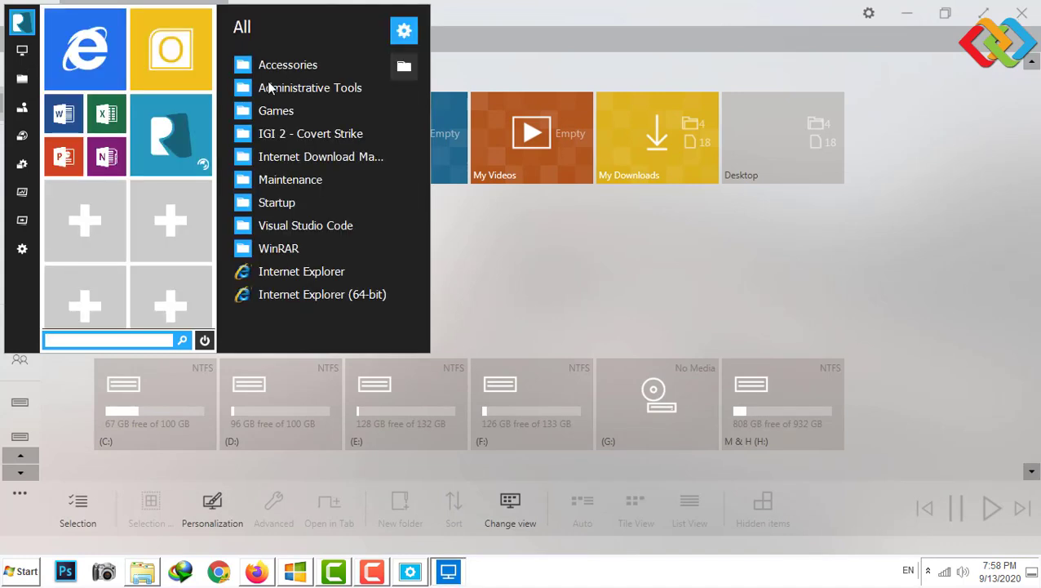
key("Down")
key("Down")
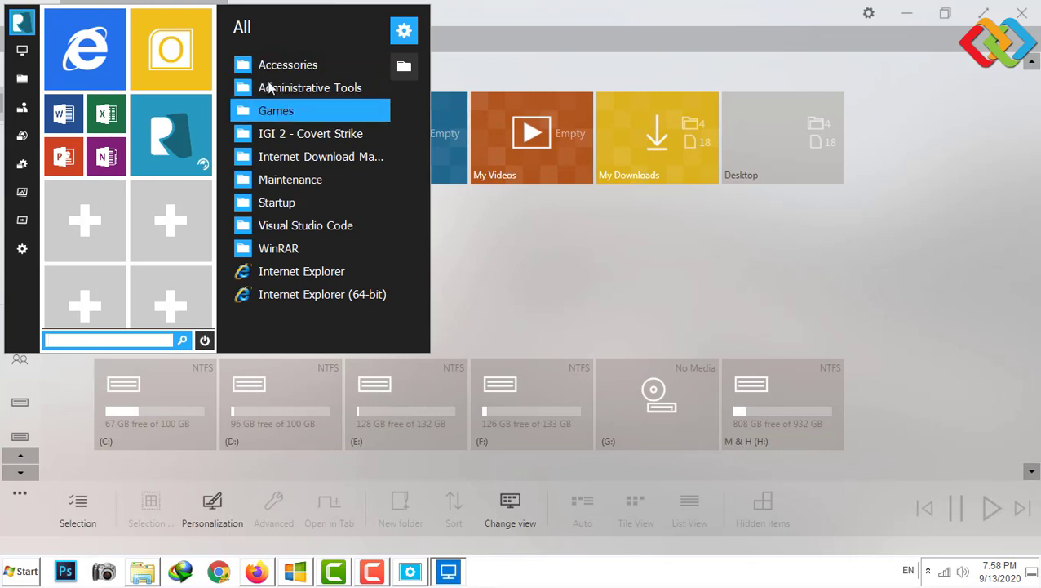
key("Down")
key("Down")
key("Down")
key("Down")
key("Down")
key("Down")
key("Down")
key("Down")
key("Down")
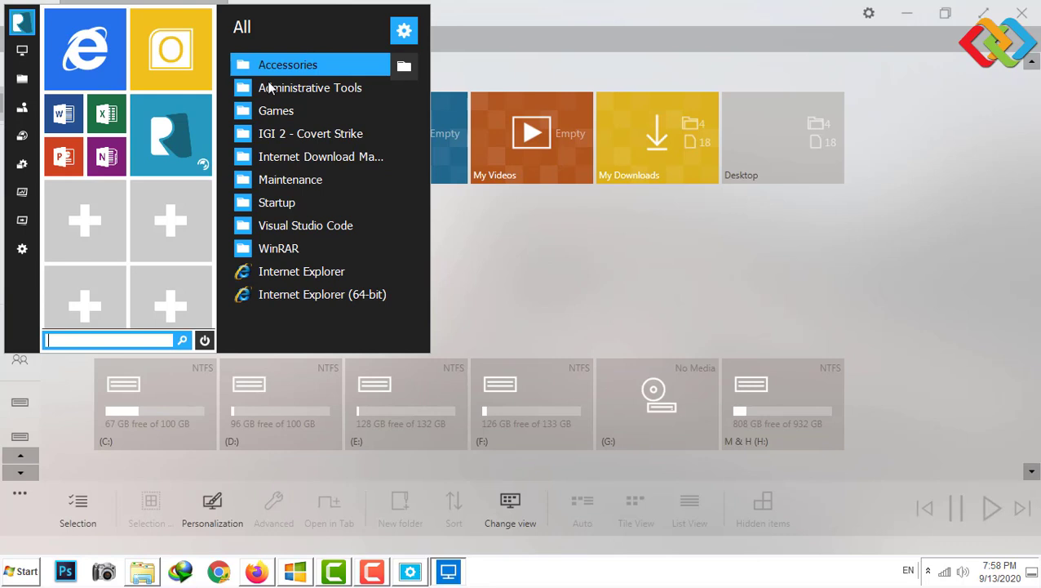
- Browse the Win+X system tools list, then close ImmersiveExplorer, Libraries and Personalization windows
key("super+x")
key("Down")
key("Down")
key("Down")
key("Down")
key("Down")
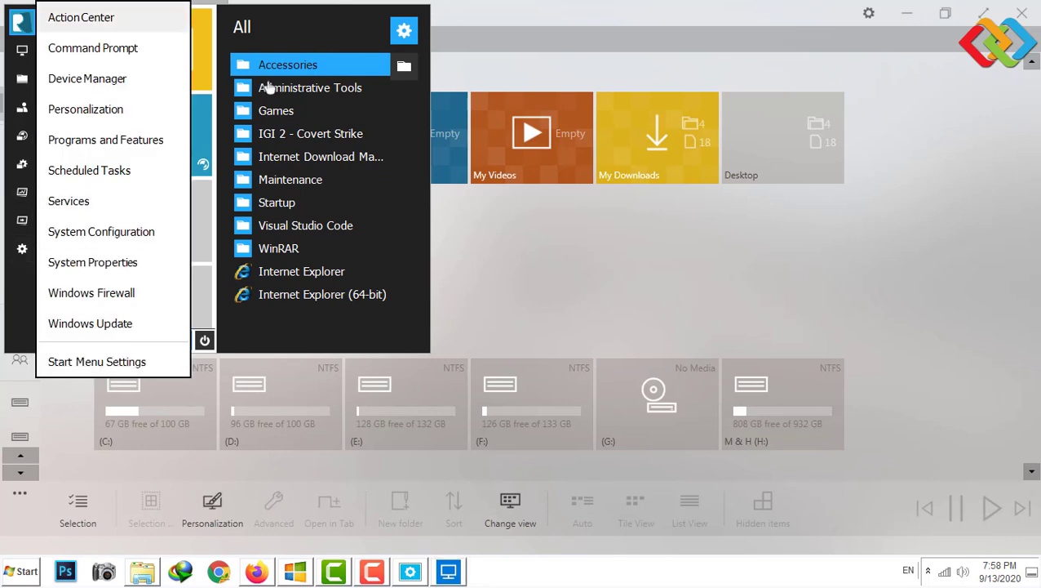
key("Down")
key("Down")
key("Down")
key("Down")
key("Down")
key("Down")
key("Down")
key("Escape")
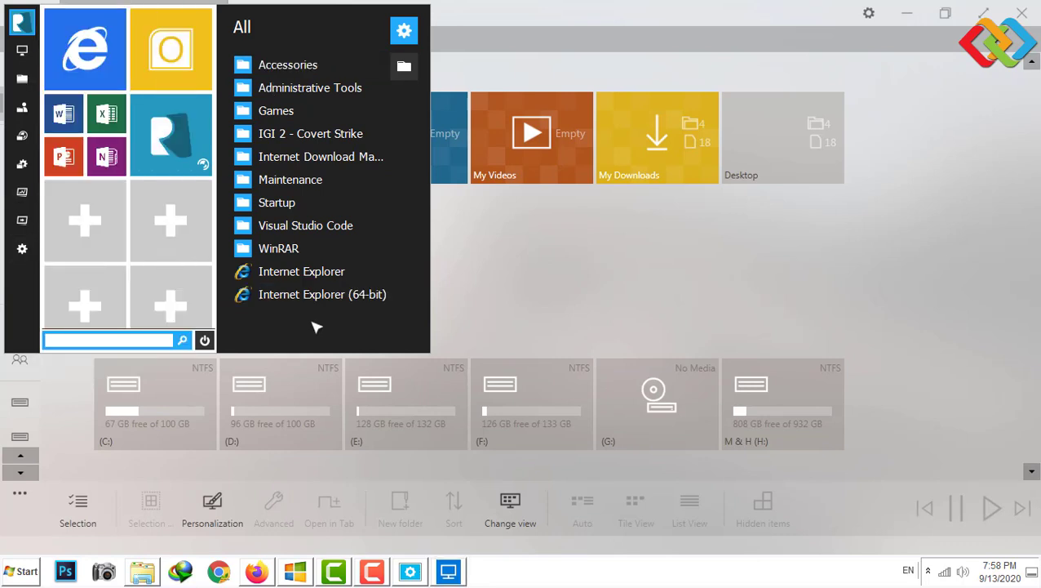
key("Up")
left_click(1022, 14)
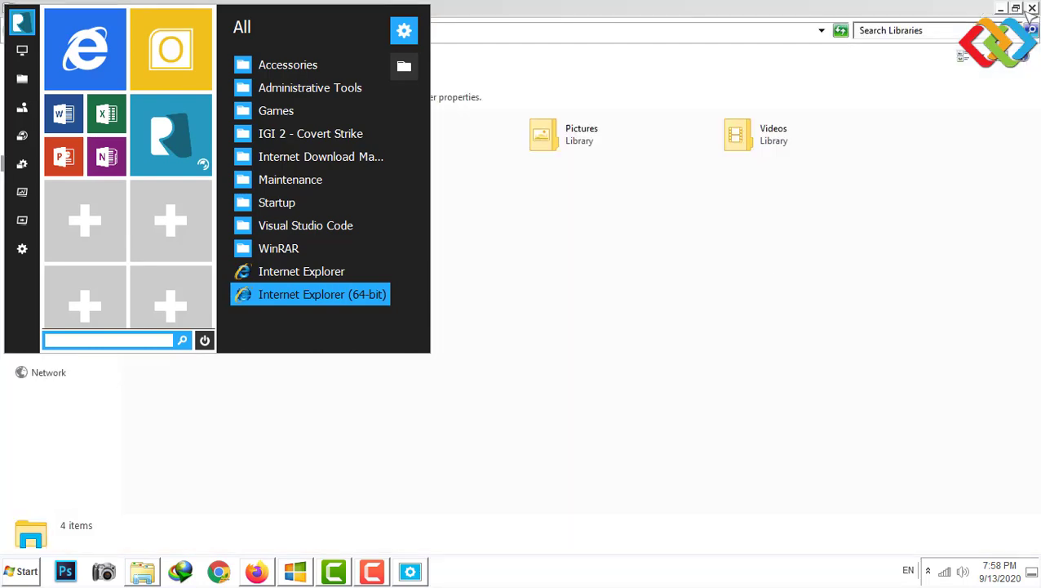
left_click(1032, 8)
left_click(1032, 8)
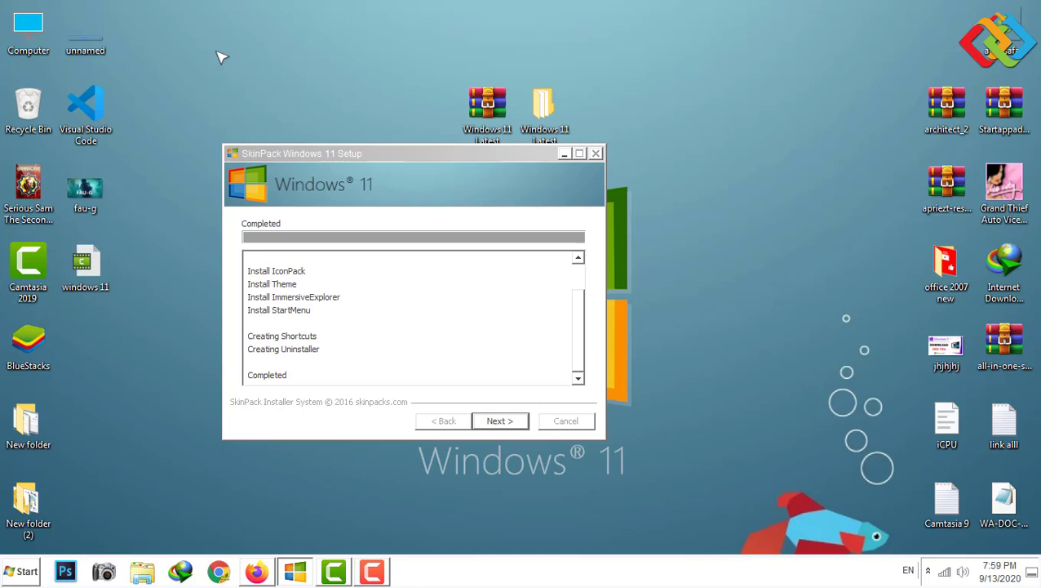
- Finish the SkinPack Windows 11 setup with manual reboot later, then refresh the desktop
key("Return")
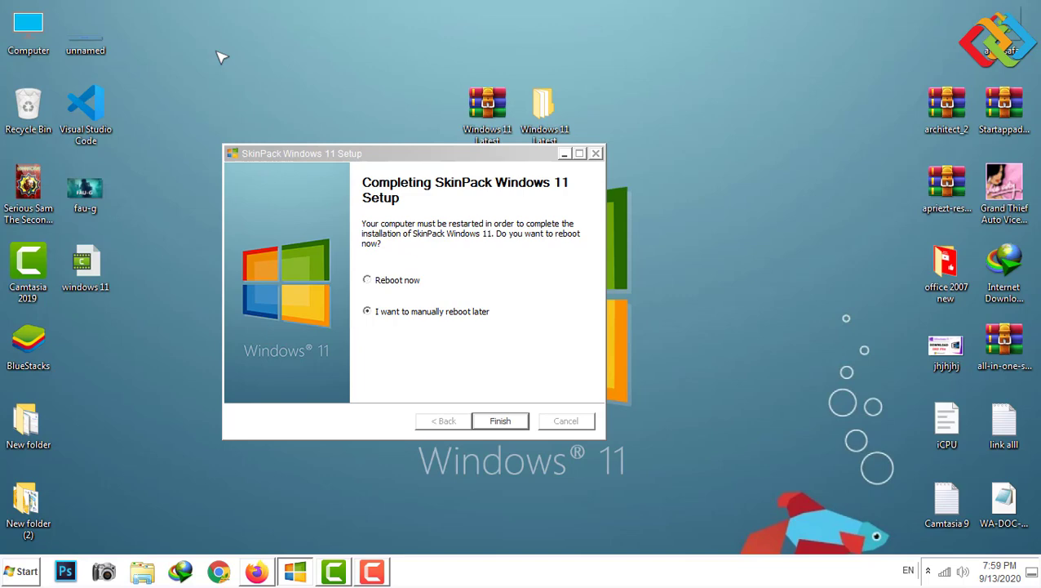
key("Return")
key("shift+F10")
key("Down")
key("Down")
key("Return")
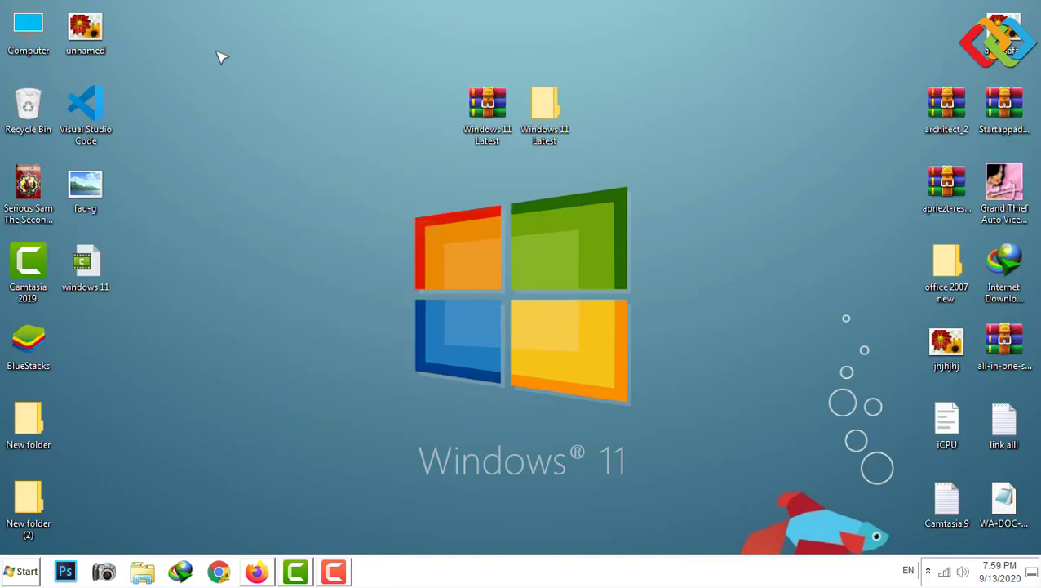
- Refresh the desktop twice more to update the icons, then open the Computer window
key("shift+F10")
key("Down")
key("Down")
key("Return")
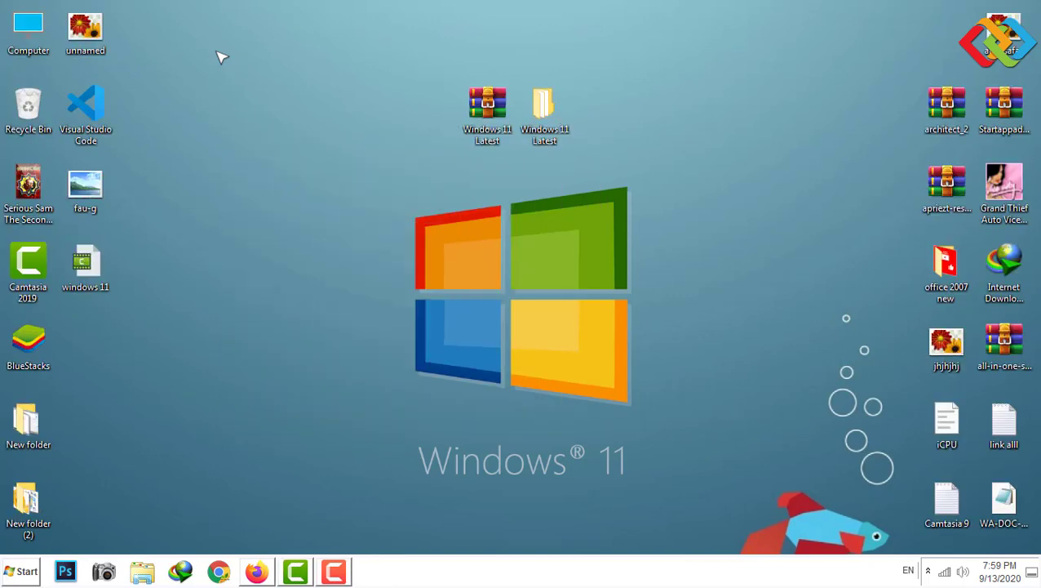
key("shift+F10")
key("Down")
key("Down")
key("Return")
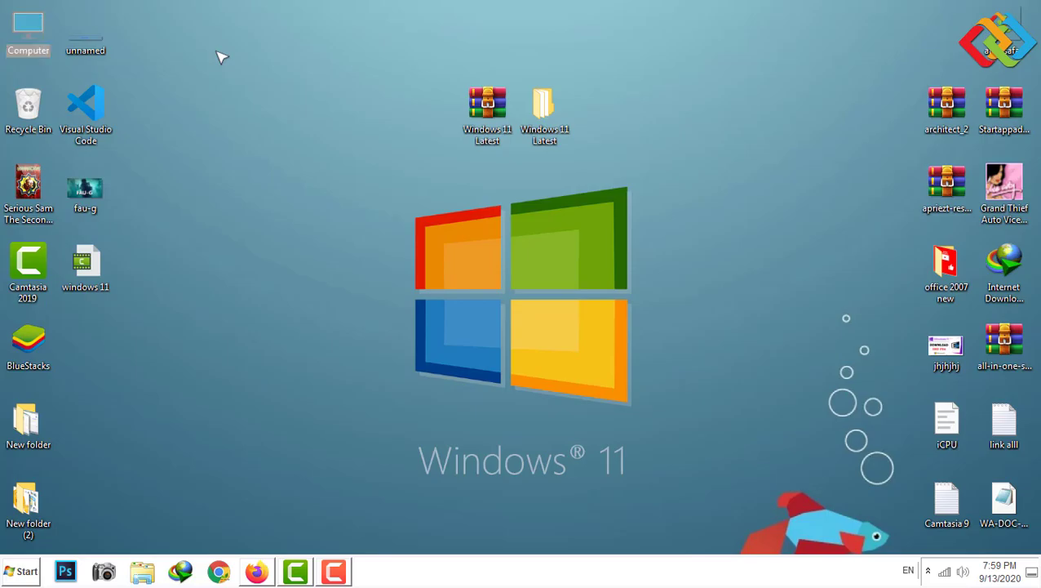
key("super+e")
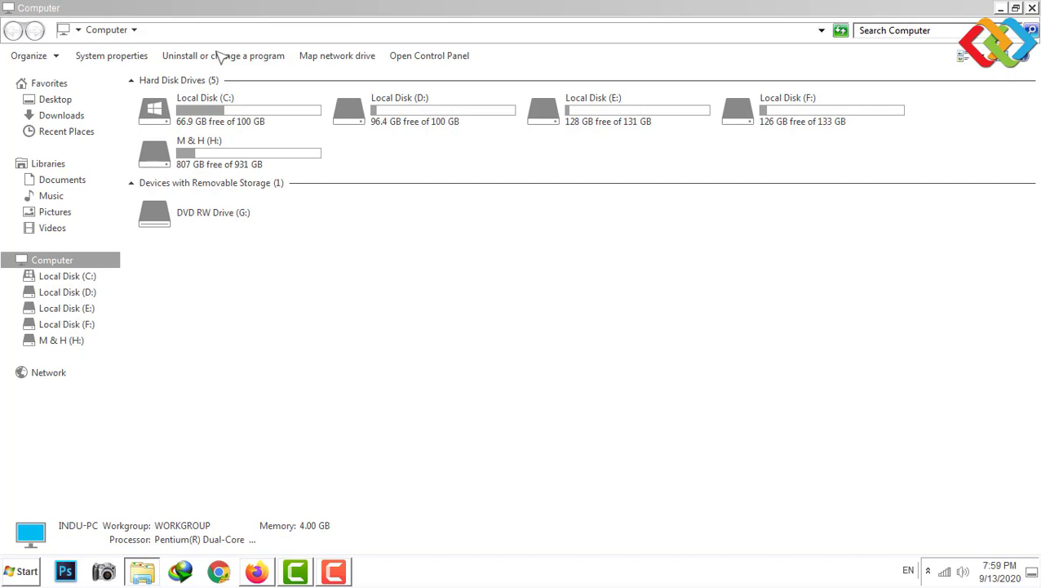
- Open Local Disk (E:) from the Computer window
key("Right")
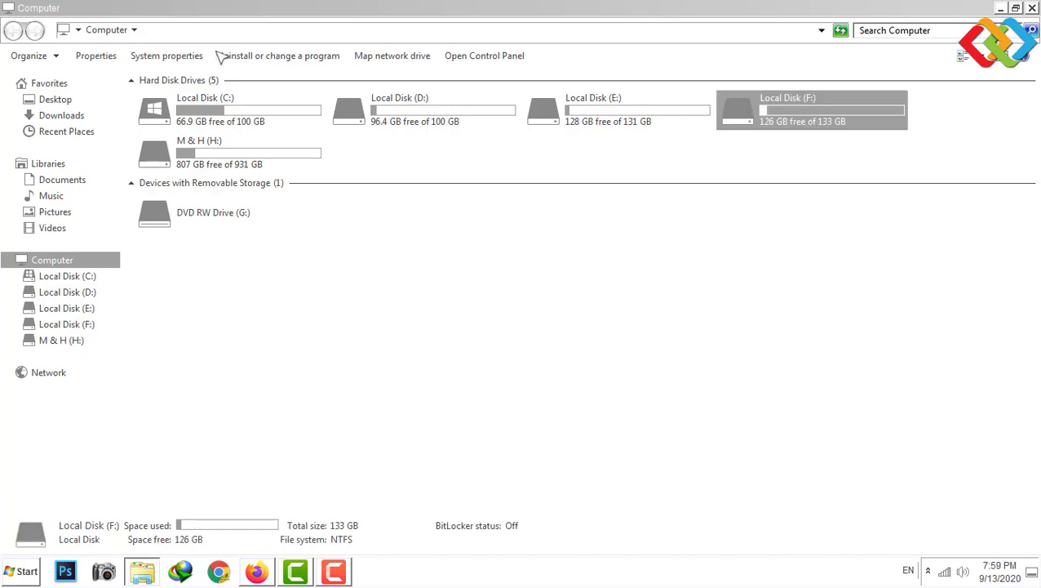
key("Left")
key("Return")
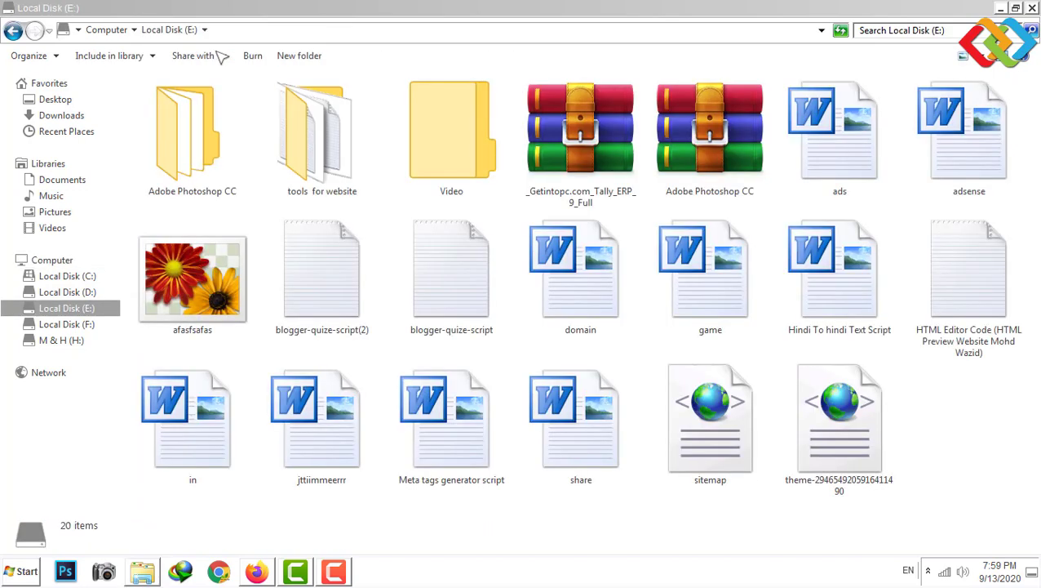
- Return to the desktop and refresh it twice
key("super+d")
key("Menu")
key("Down")
key("Down")
key("Down")
key("Return")
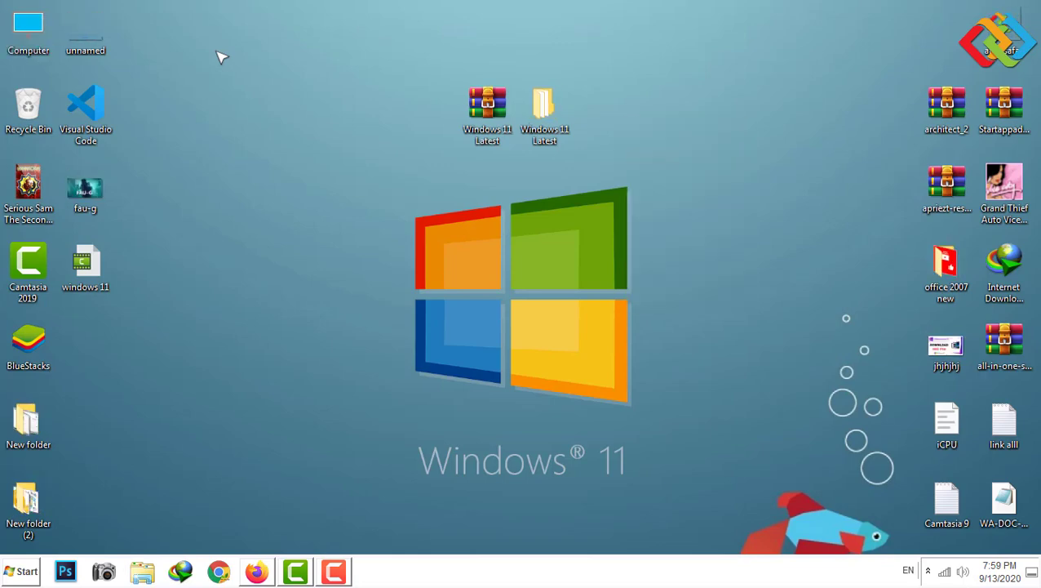
key("Menu")
key("Down")
key("Down")
key("Down")
key("Return")
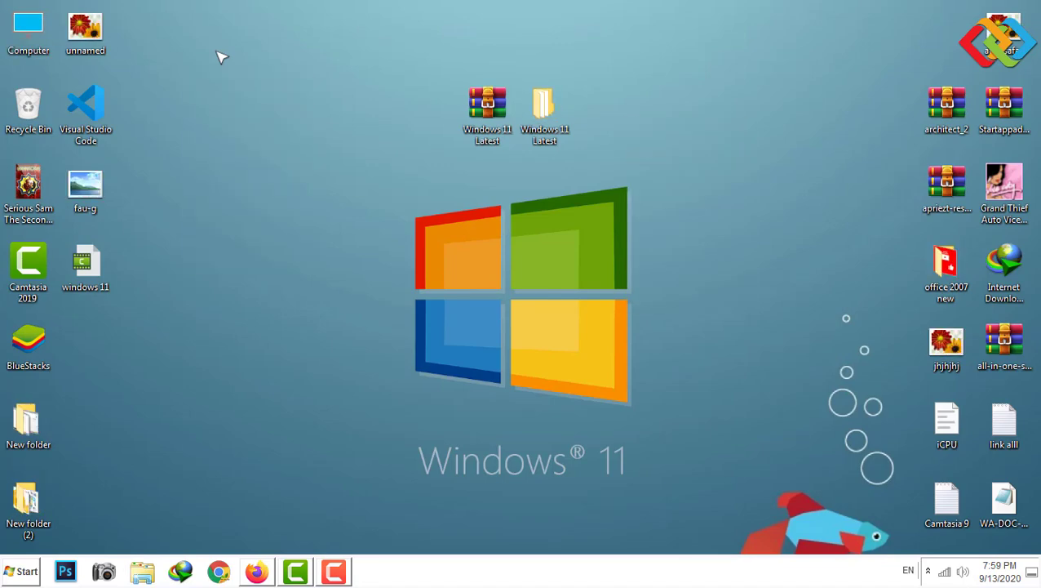
- Browse All Programs in the reskinned Start menu, then open Control Panel
key("super")
key("Up")
key("Up")
key("Up")
key("Up")
key("Up")
key("Up")
key("Up")
key("Up")
key("Up")
key("Up")
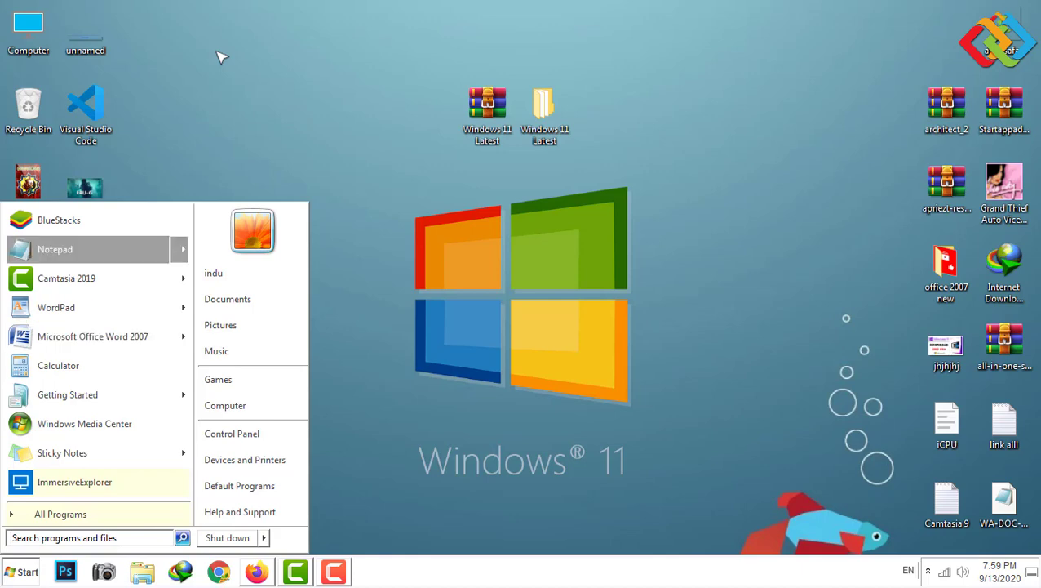
key("Up")
key("Up")
key("Up")
key("Return")
key("Right")
key("Down")
key("Down")
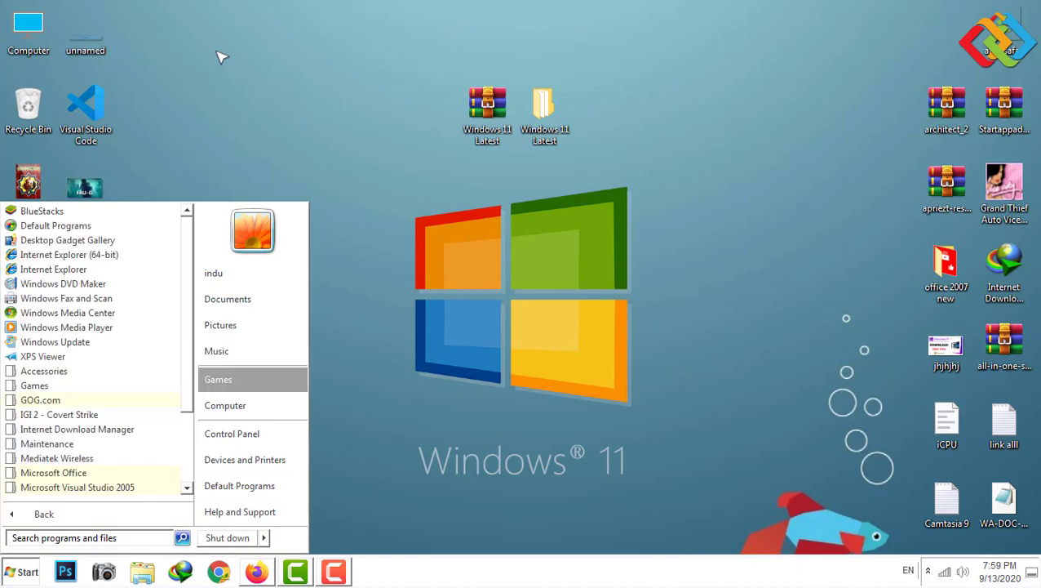
key("Down")
key("Down")
key("Return")
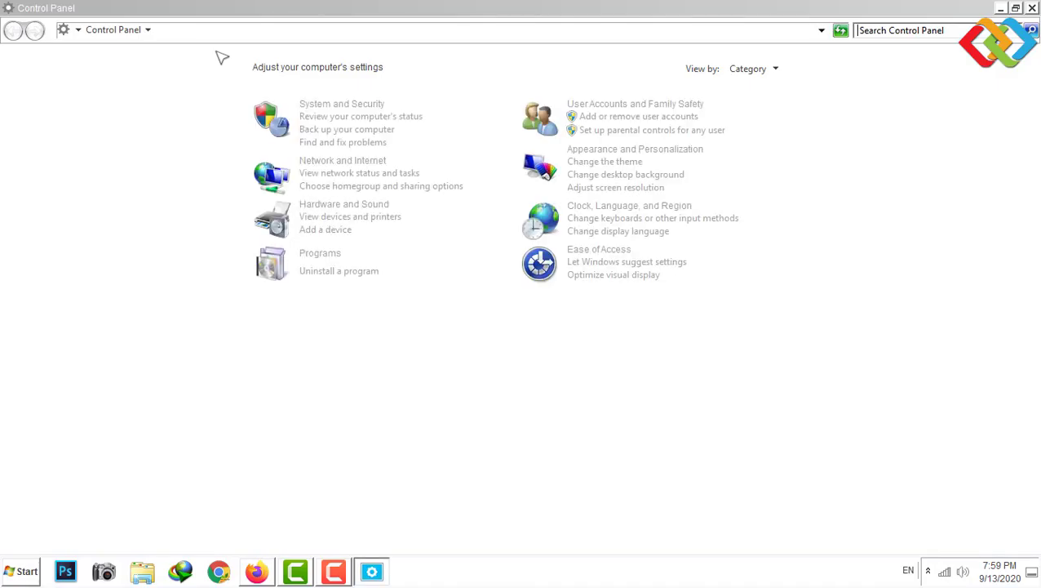
- Close Control Panel and refresh the desktop twice
key("alt+F4")
key("Menu")
key("Down")
key("Down")
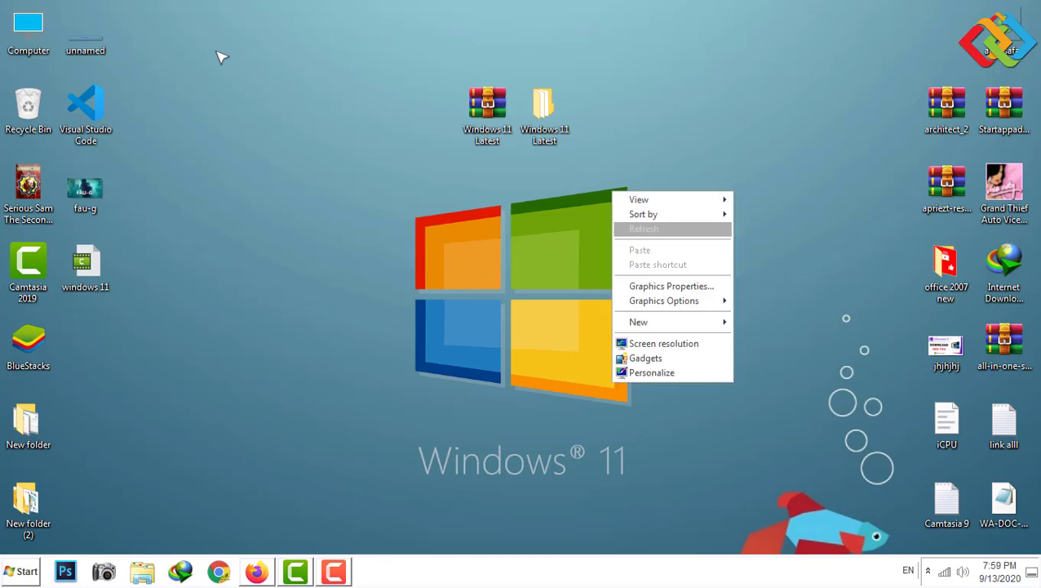
key("Return")
key("Menu")
key("Down")
key("Down")
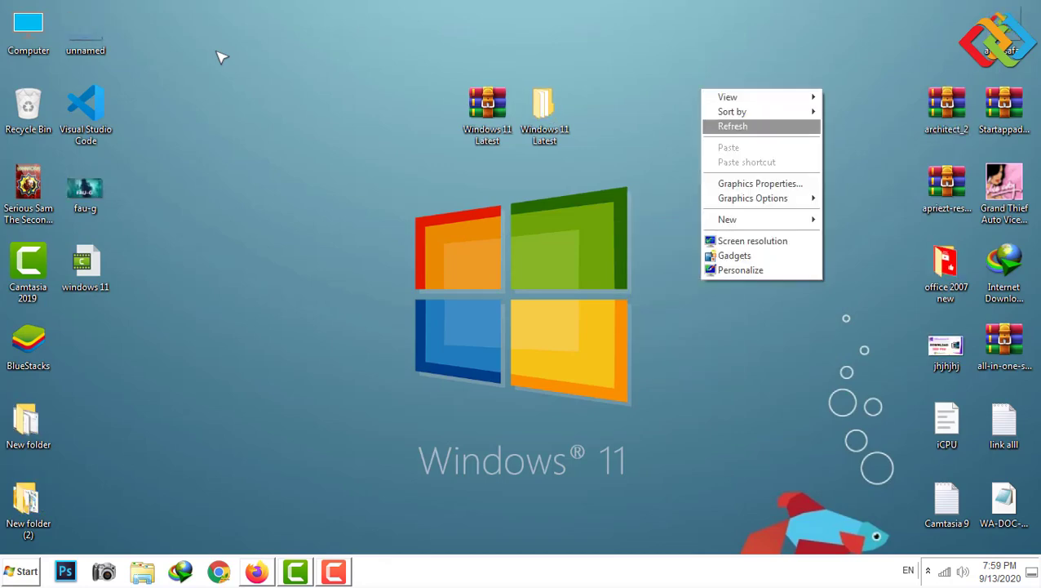
key("Return")
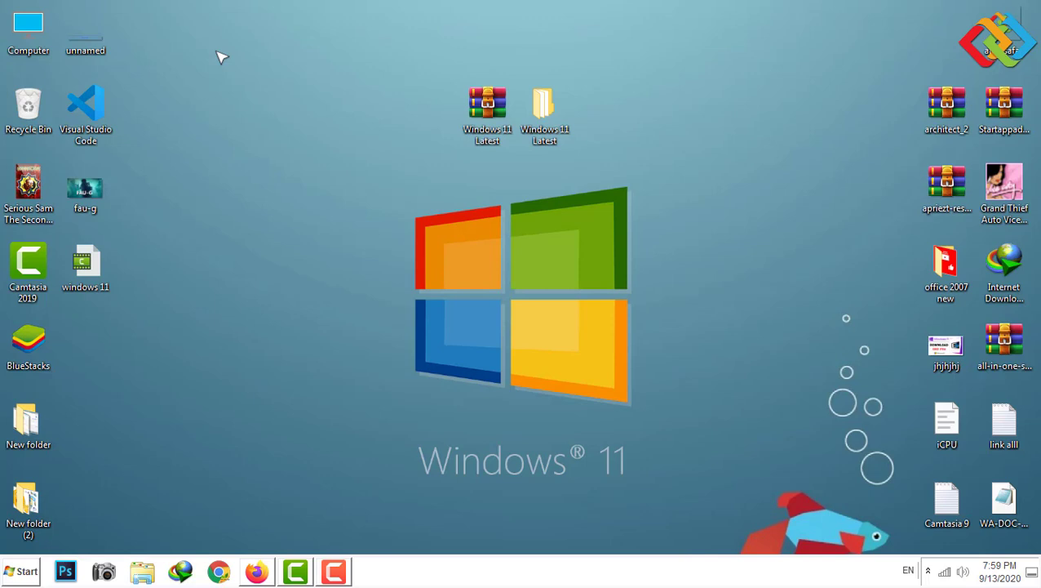
- Reopen Computer and Local Disk (E:) with its 20 items, then close Explorer
key("super")
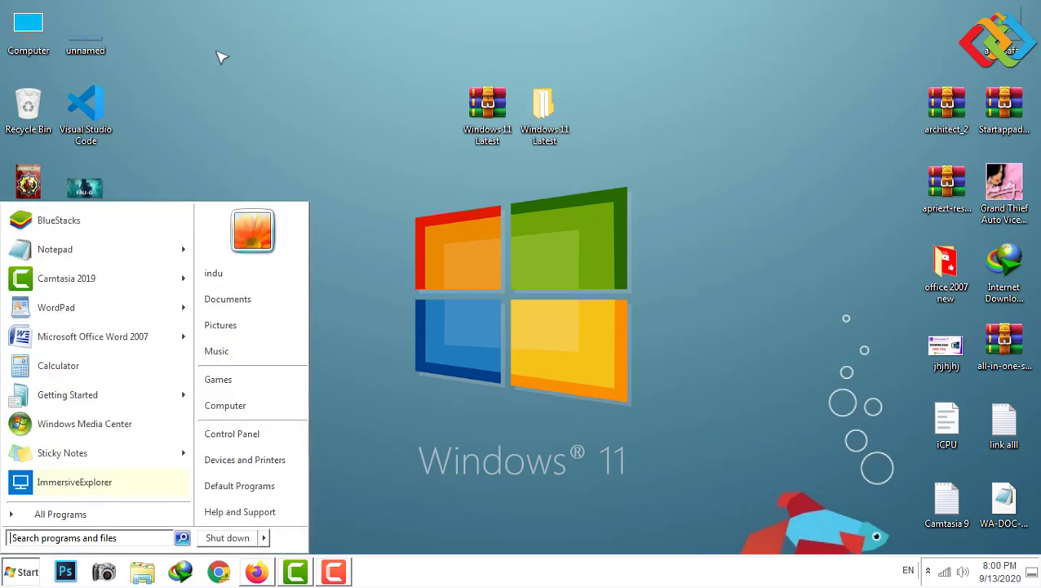
key("Escape")
key("Menu")
key("e")
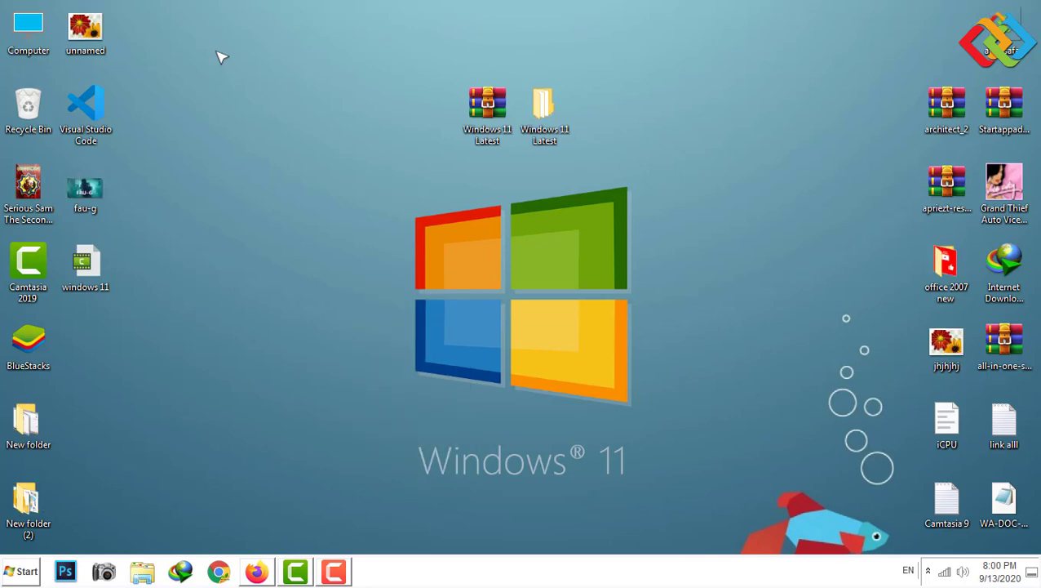
key("Return")
key("Right")
key("Right")
key("Right")
key("Return")
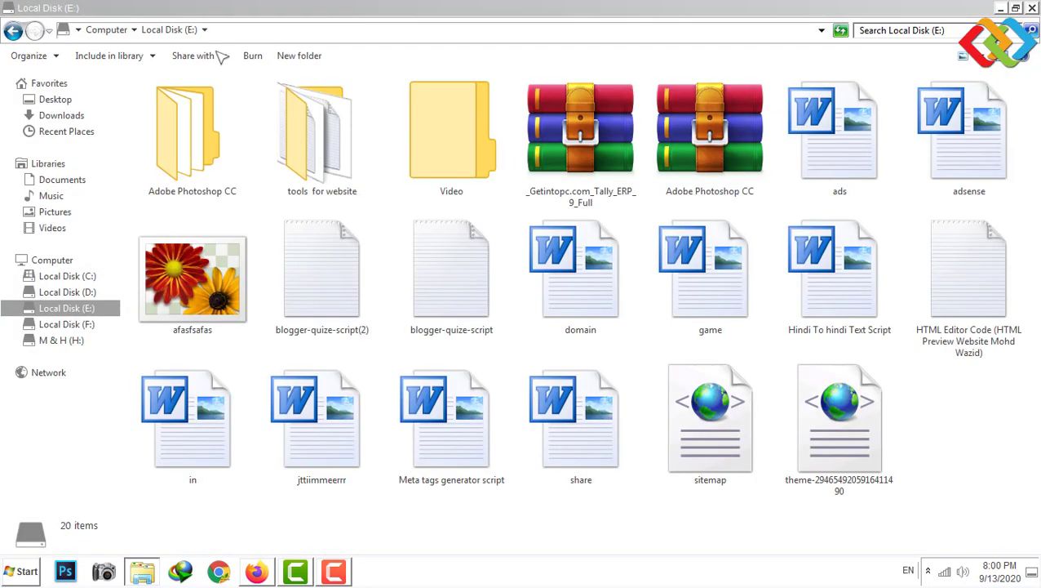
key("alt+F4")
key("Menu")
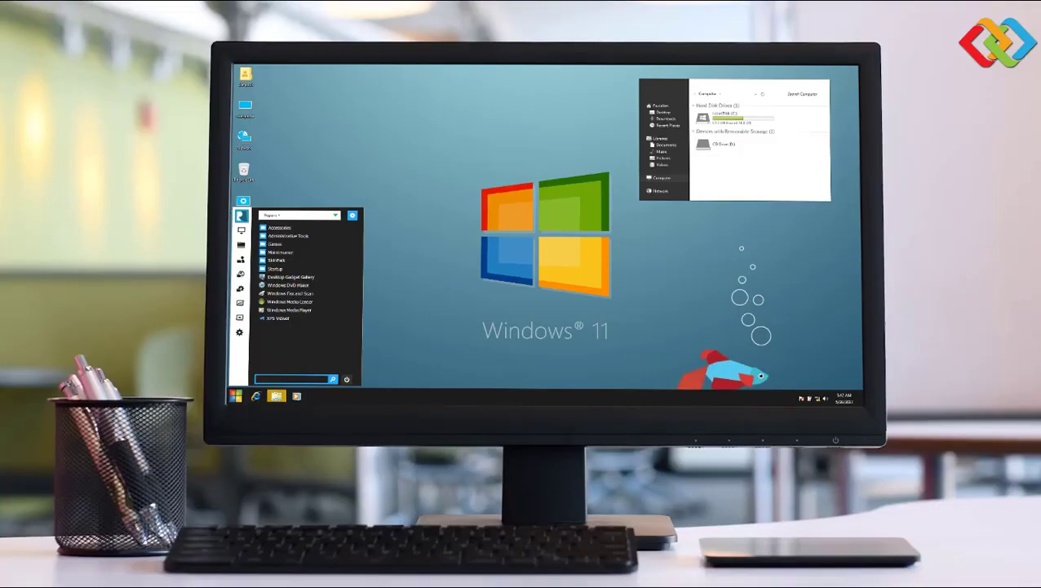